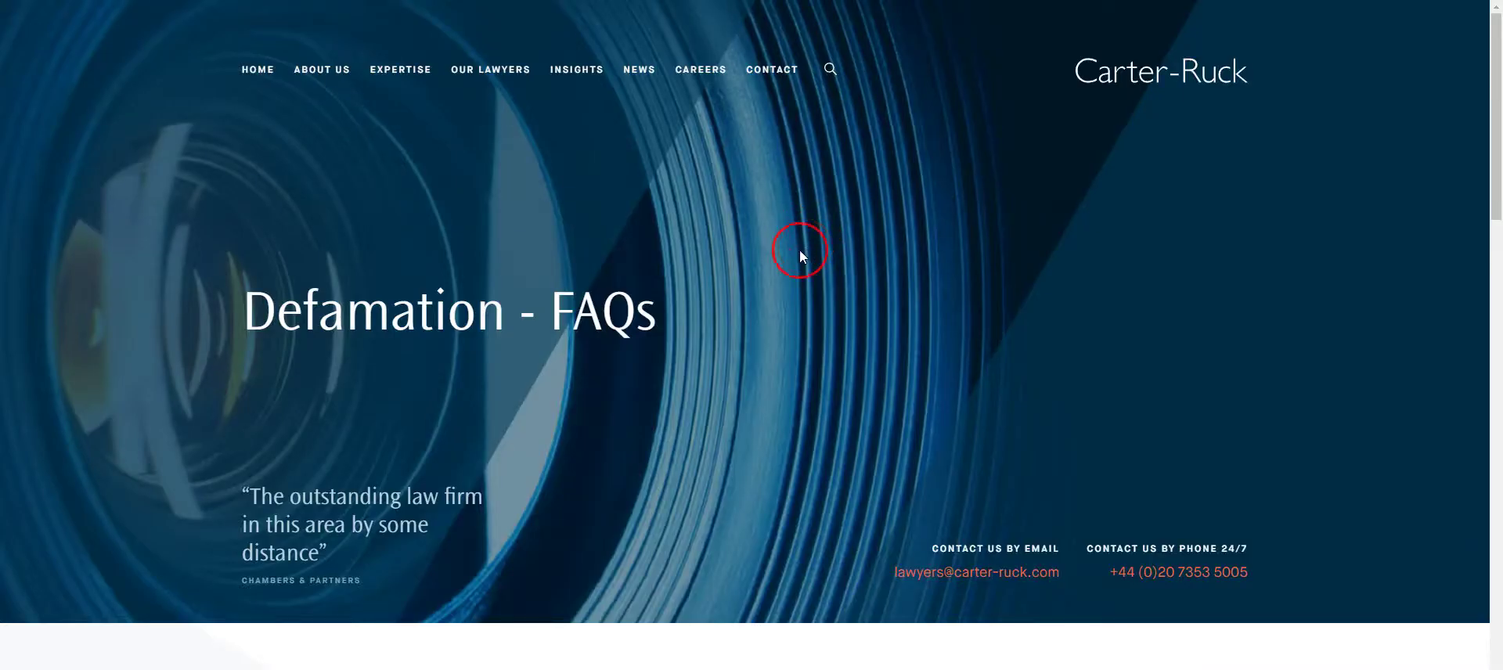
Begin a new Advanced Filter with Page Visited as the filter type
scroll(749, 248, down, 7)
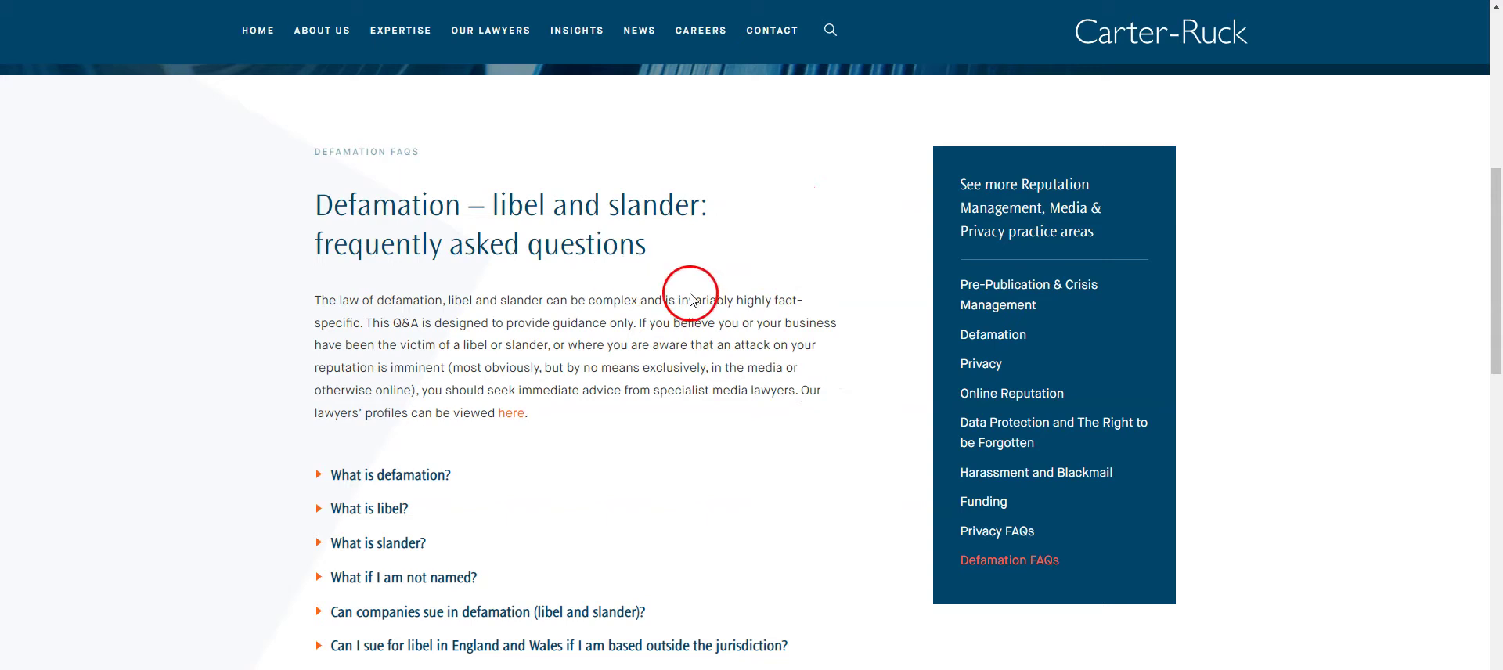
scroll(781, 321, down, 4)
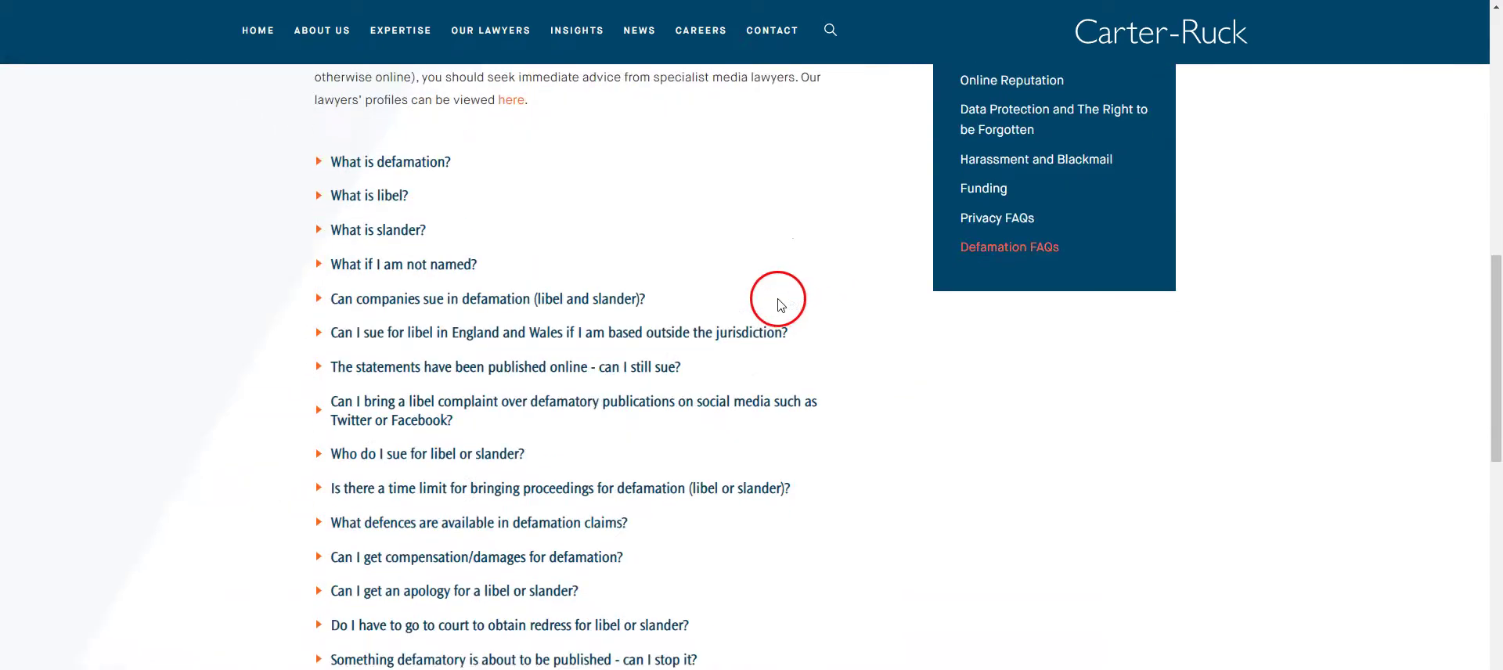
scroll(781, 306, down, 4)
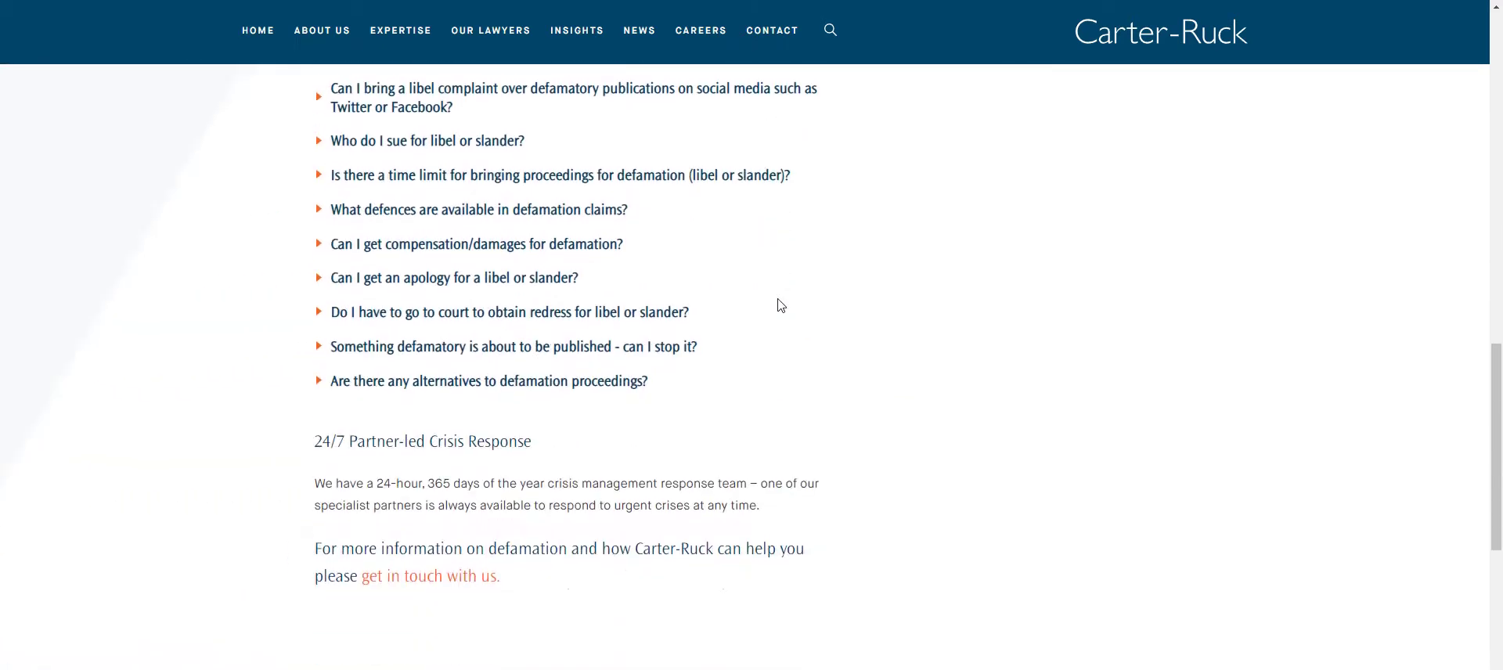
scroll(781, 305, up, 10)
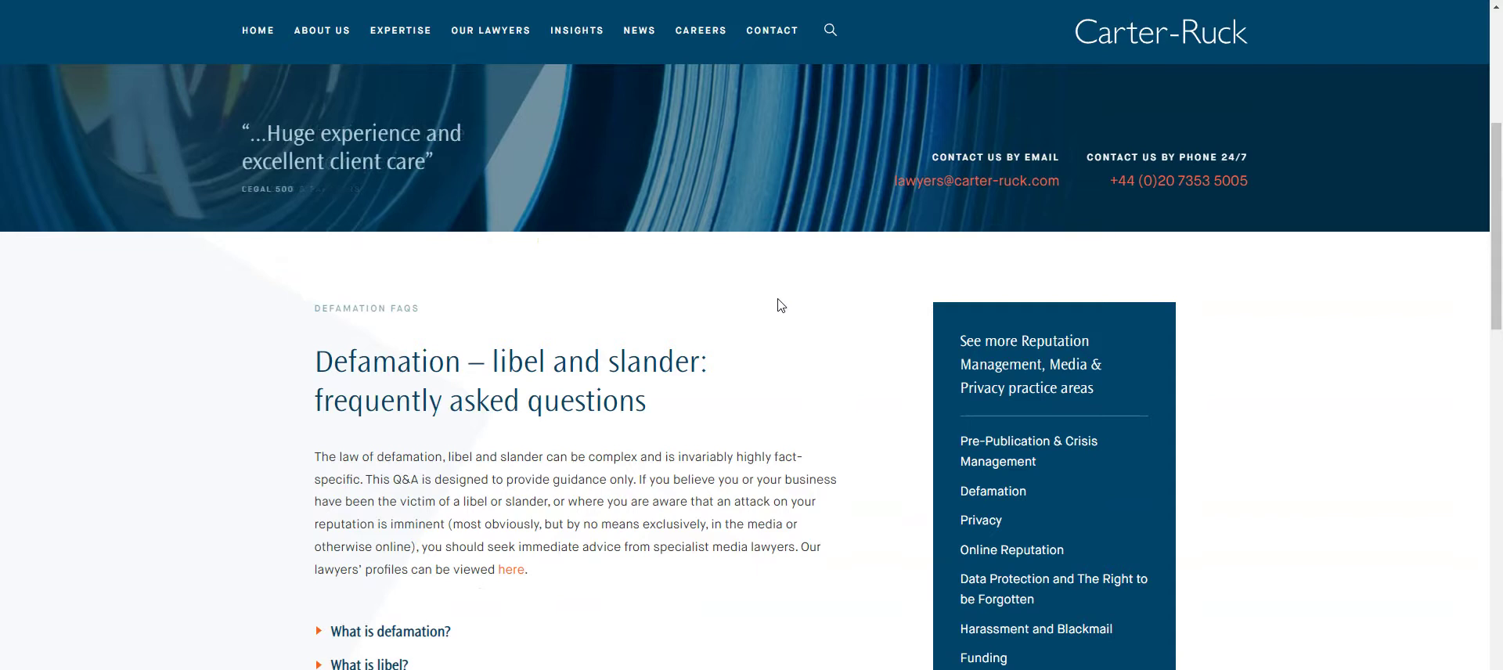
click(673, 330)
click(123, 14)
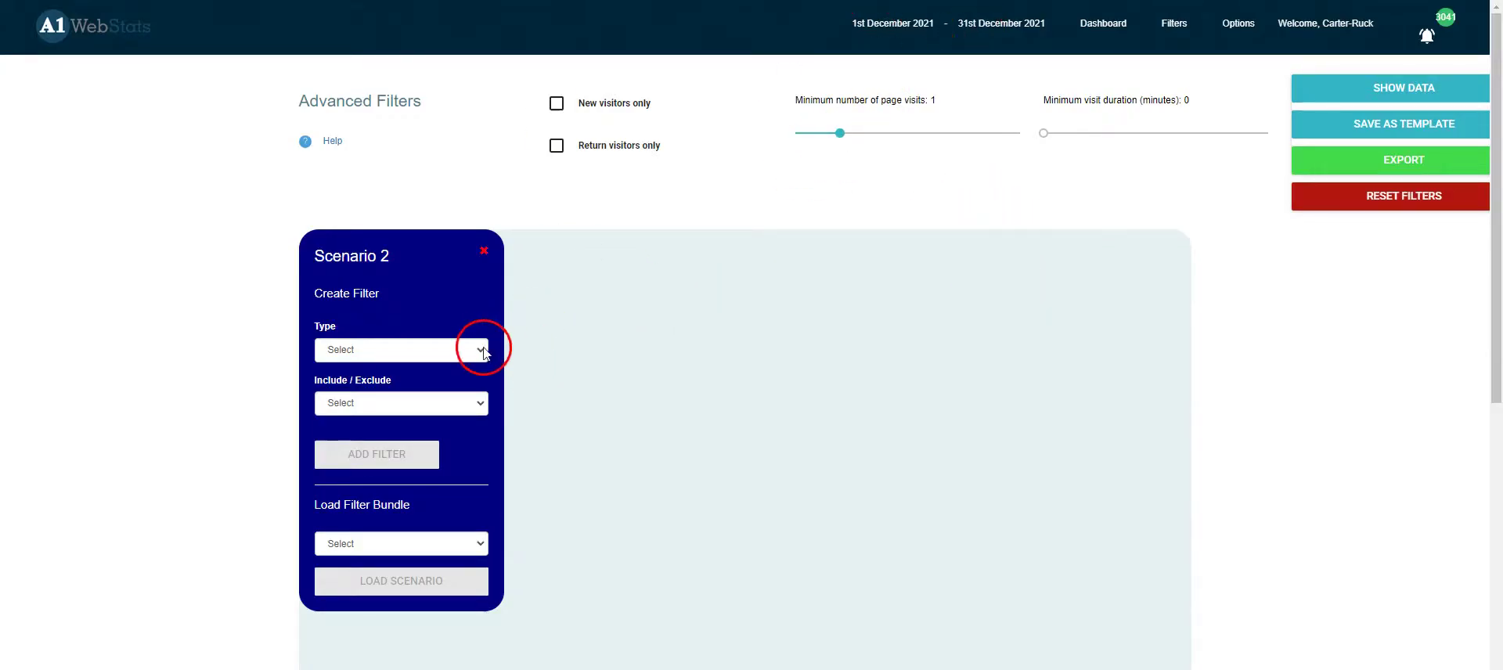
click(482, 350)
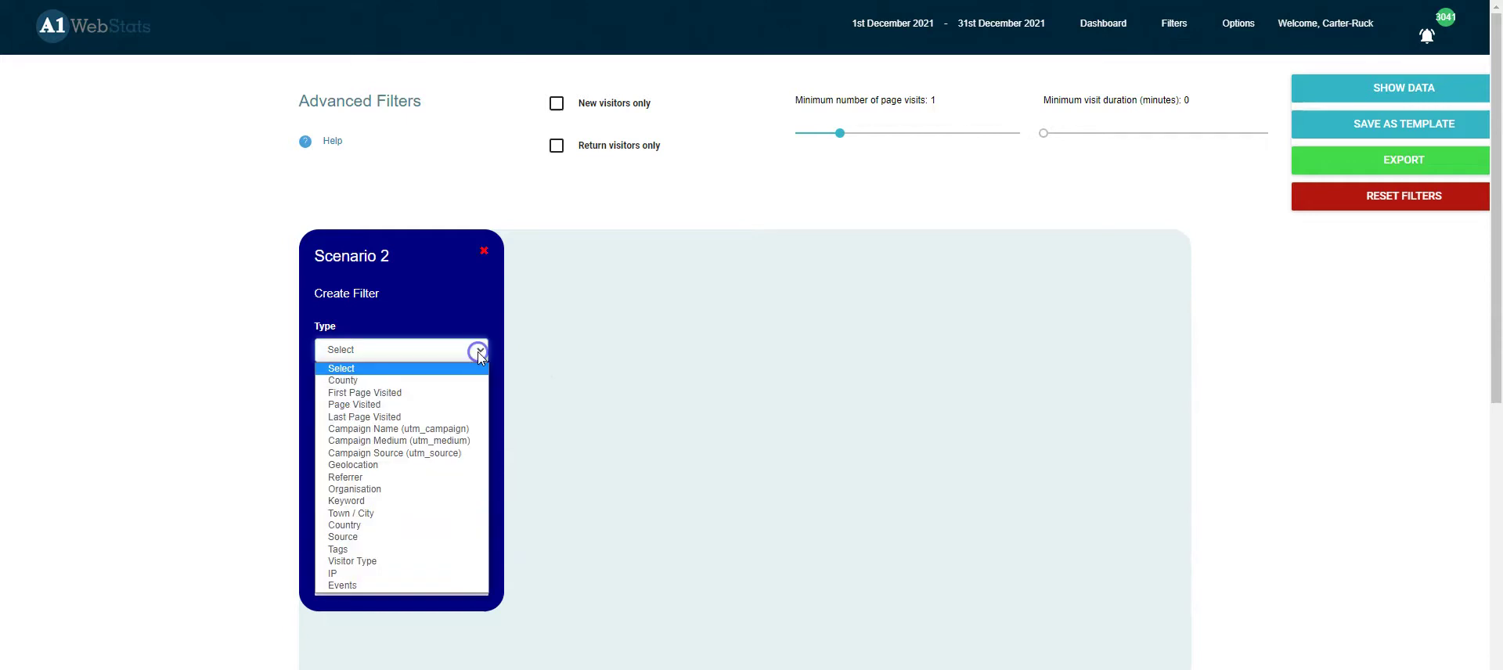
click(380, 405)
Search pages for the defamation-faqs path and set the main carter-ruck.com defamation FAQs URL
click(528, 189)
text(reputation-media-privacy/defamation-faqs/)
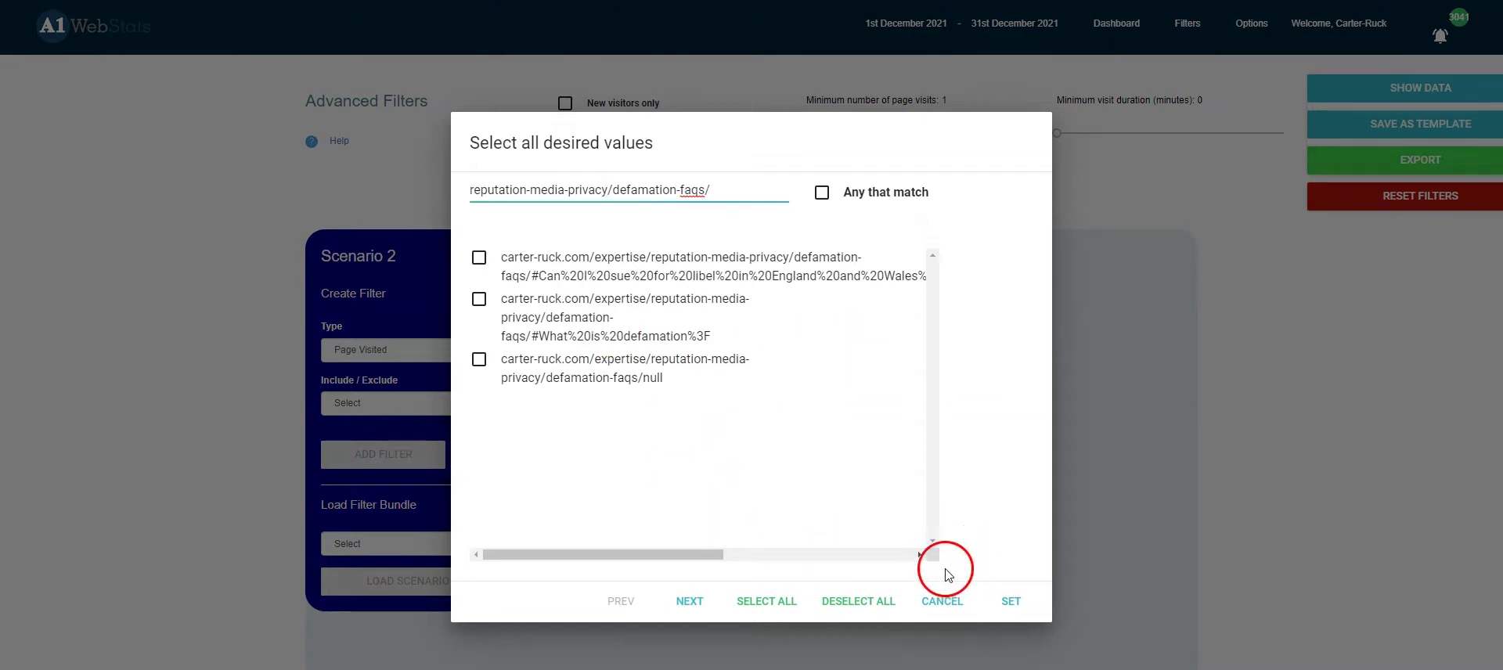
click(754, 191)
key(BackSpace)
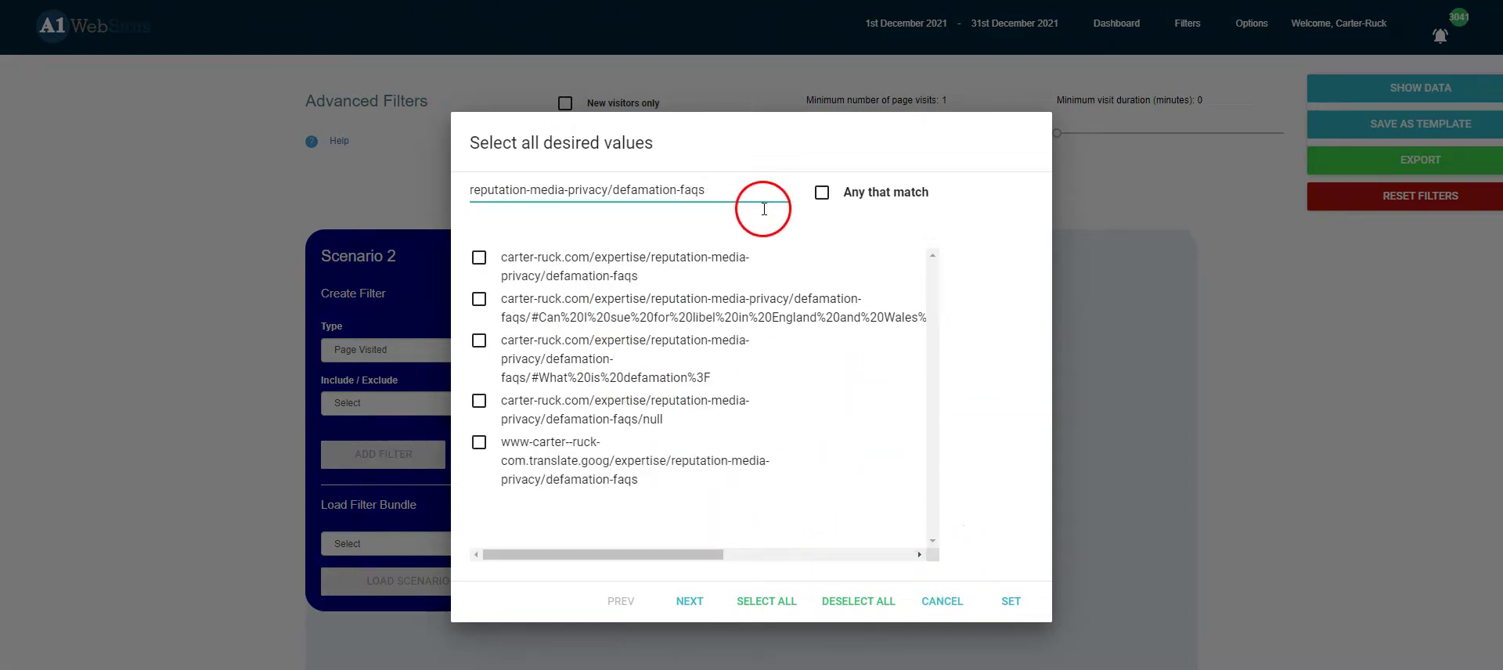
click(490, 260)
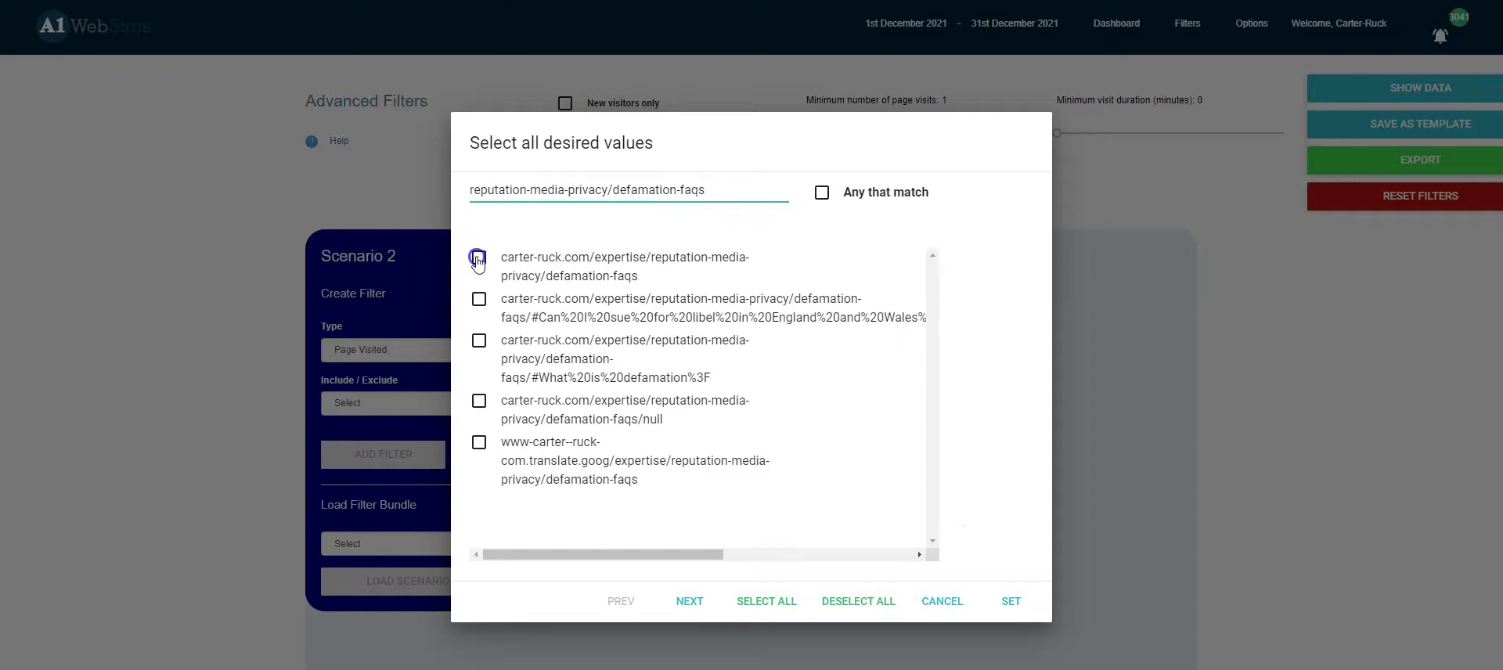
click(1006, 604)
Add the page filter as Include to Scenario 2 and show the 793 matching results
click(401, 404)
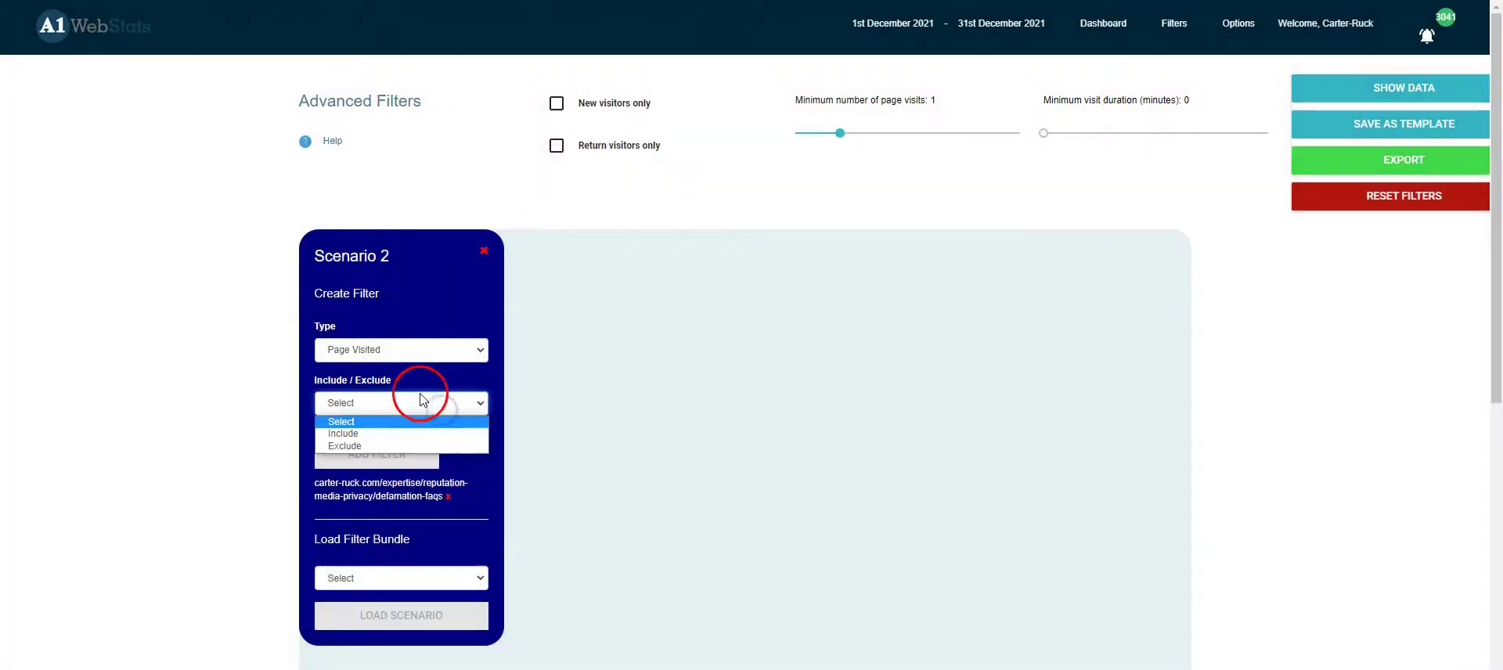
click(397, 434)
click(396, 456)
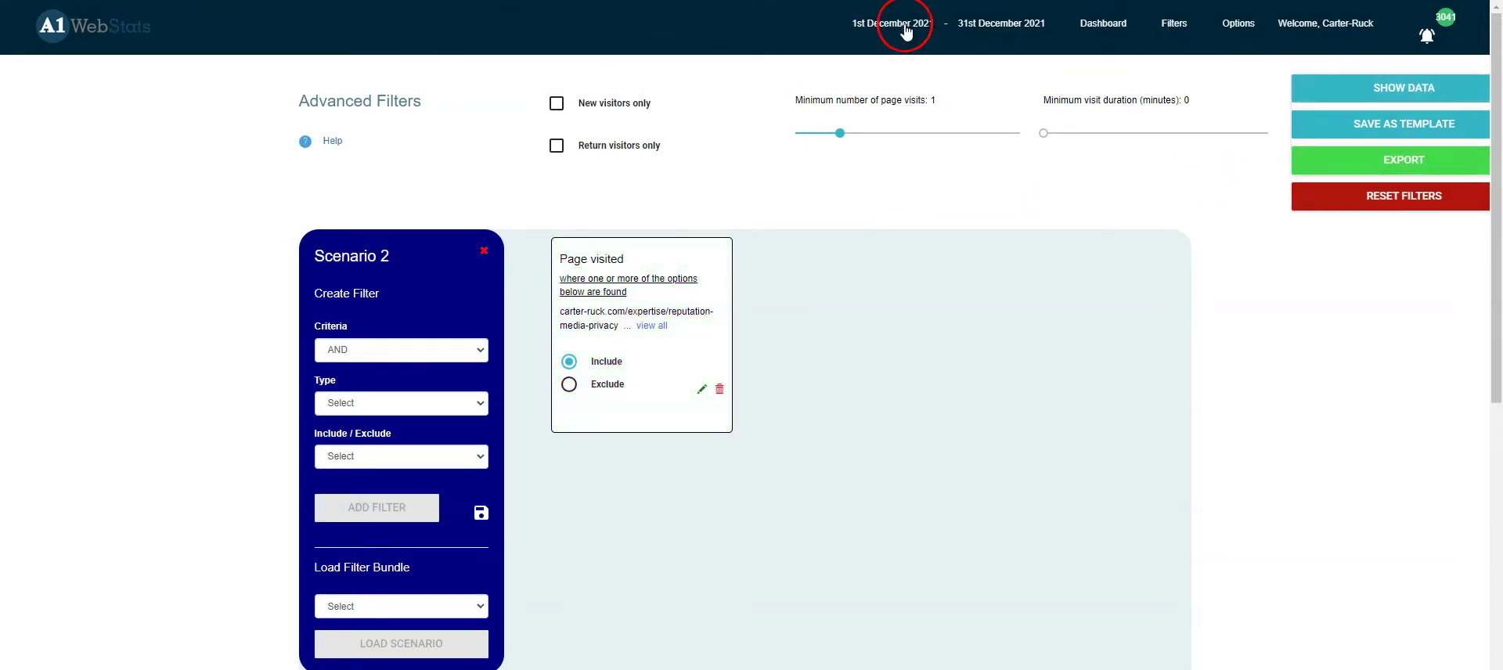
click(1398, 91)
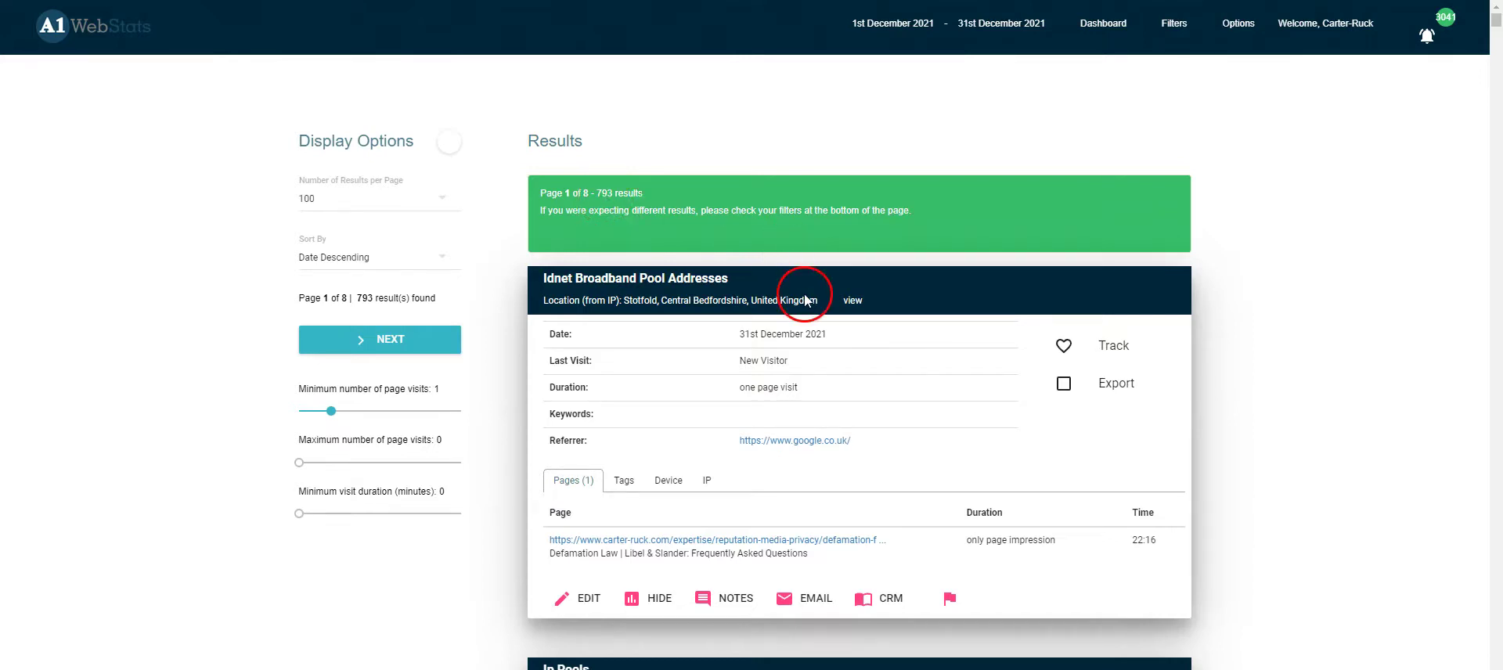
Scroll through the 793 defamation FAQs visitor cards and back to the top
scroll(822, 281, down, 3)
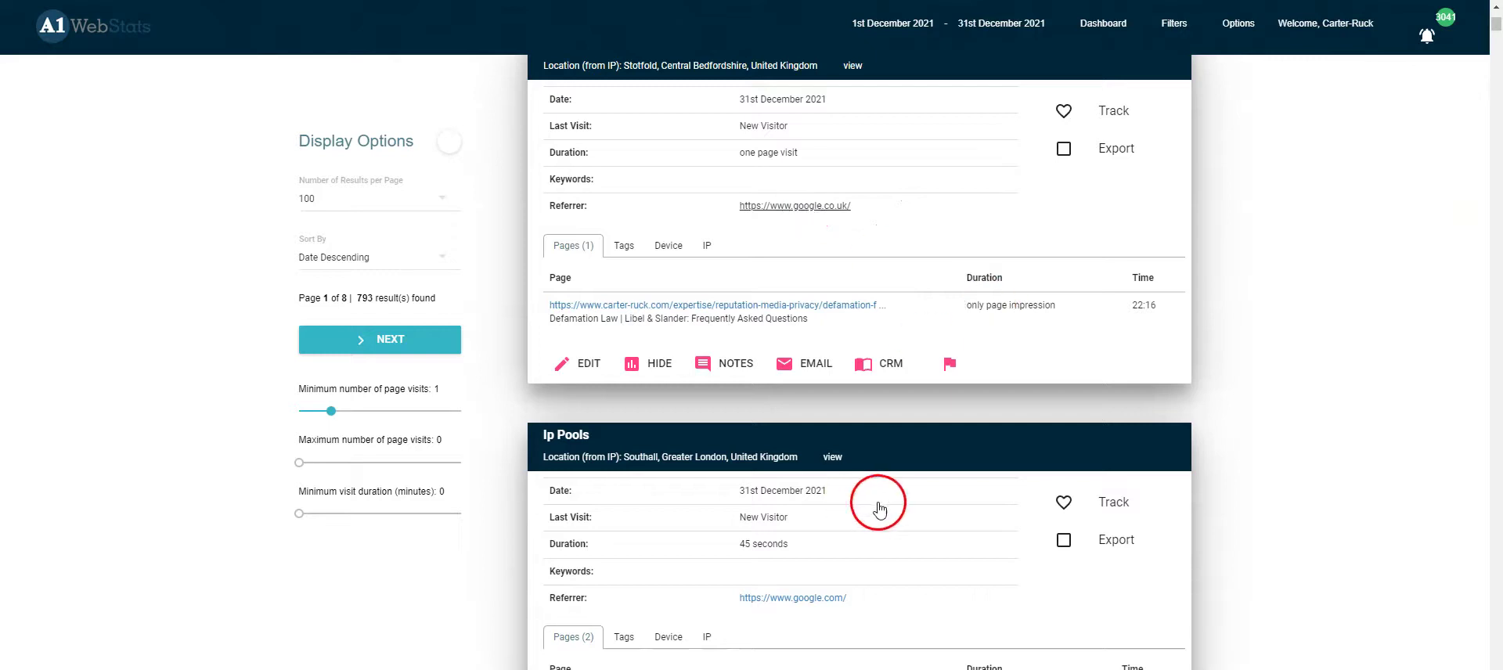
scroll(848, 336, down, 8)
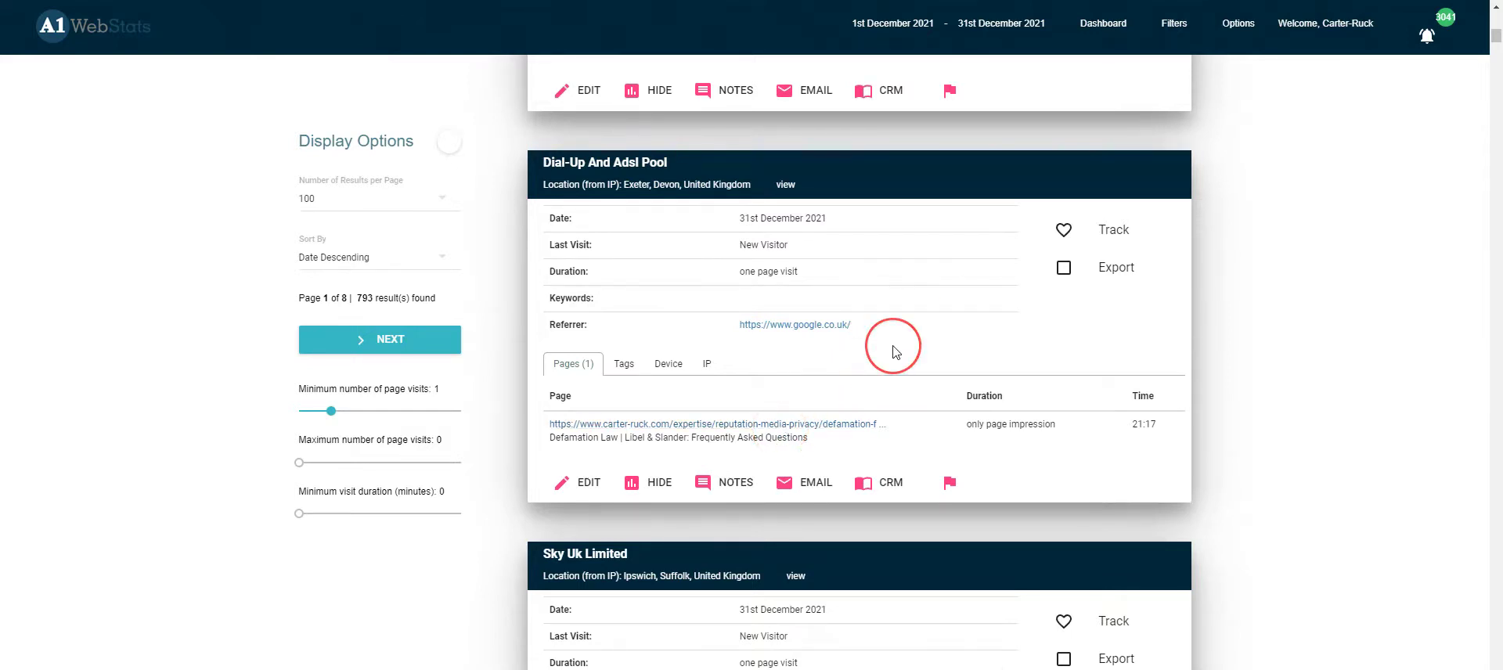
scroll(894, 348, up, 5)
scroll(896, 351, up, 5)
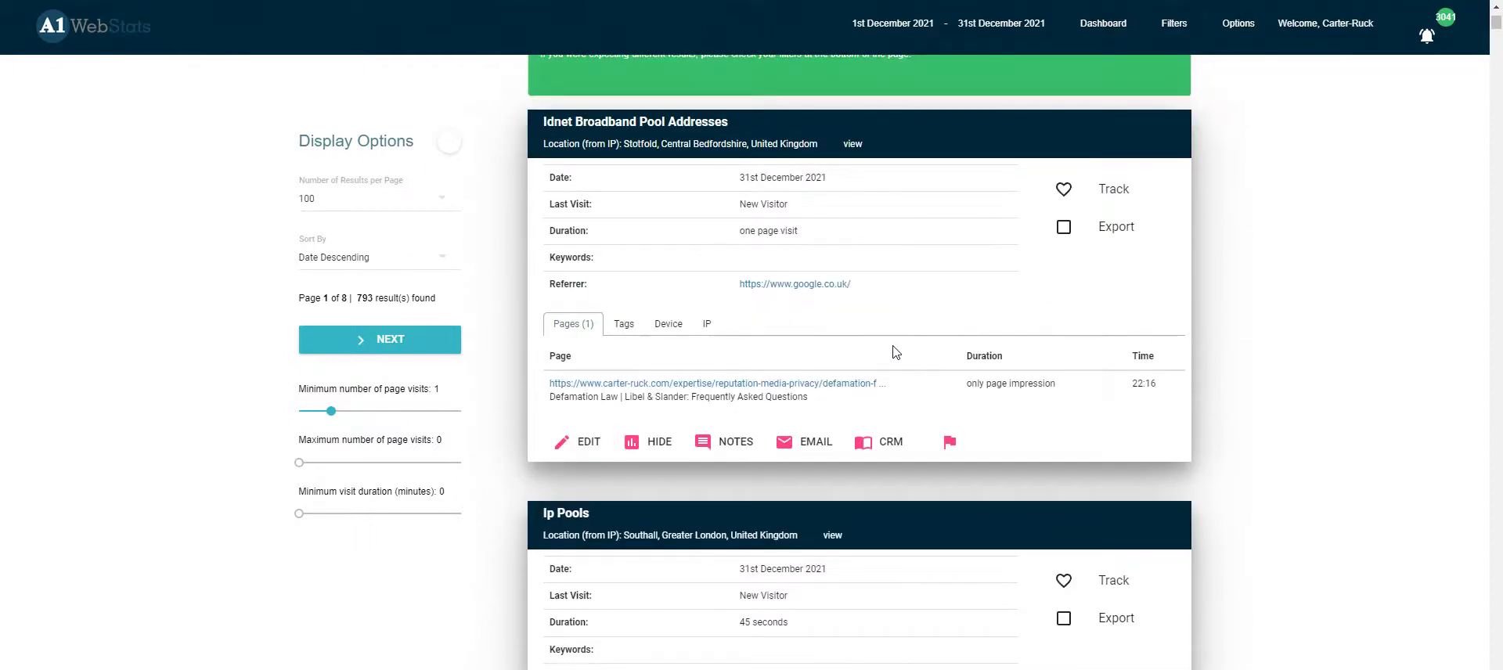
scroll(895, 351, up, 2)
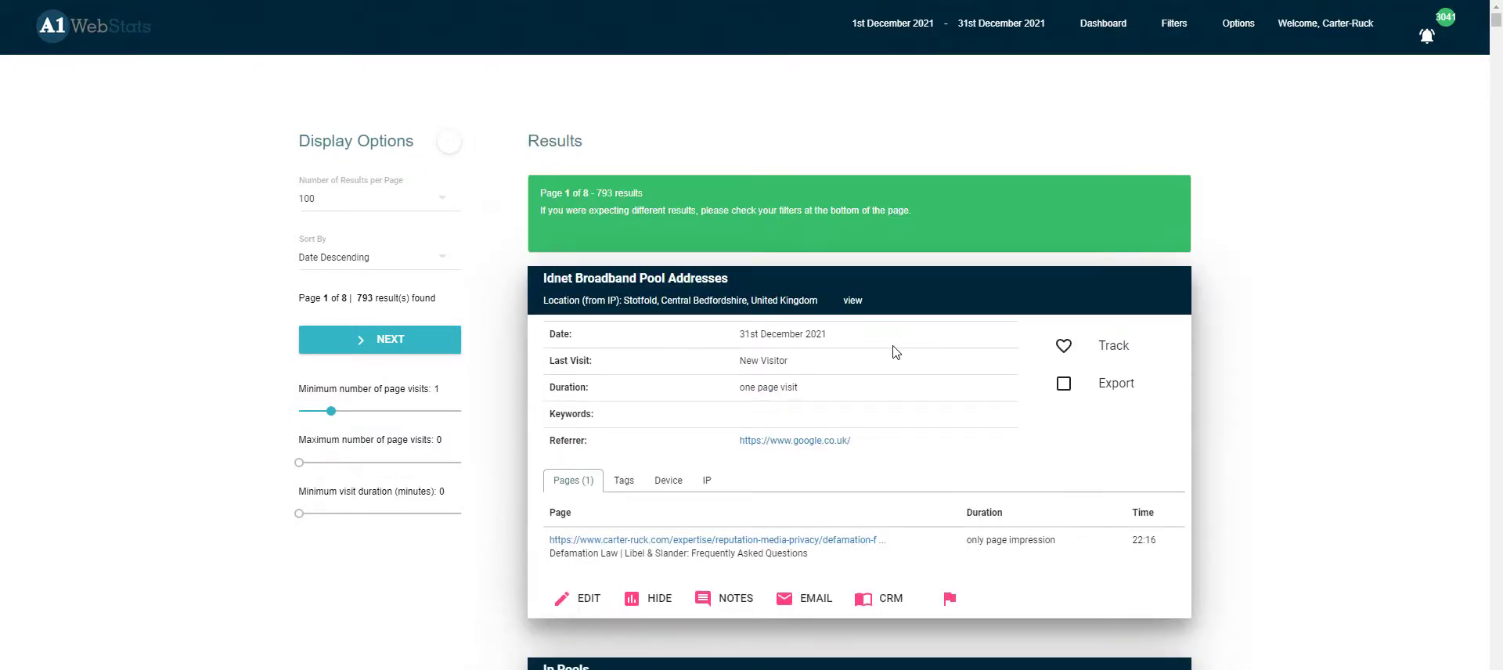
click(235, 141)
click(775, 259)
Add an Include Country filter for United Kingdom, found by searching 'king', to Scenario 2
click(1182, 25)
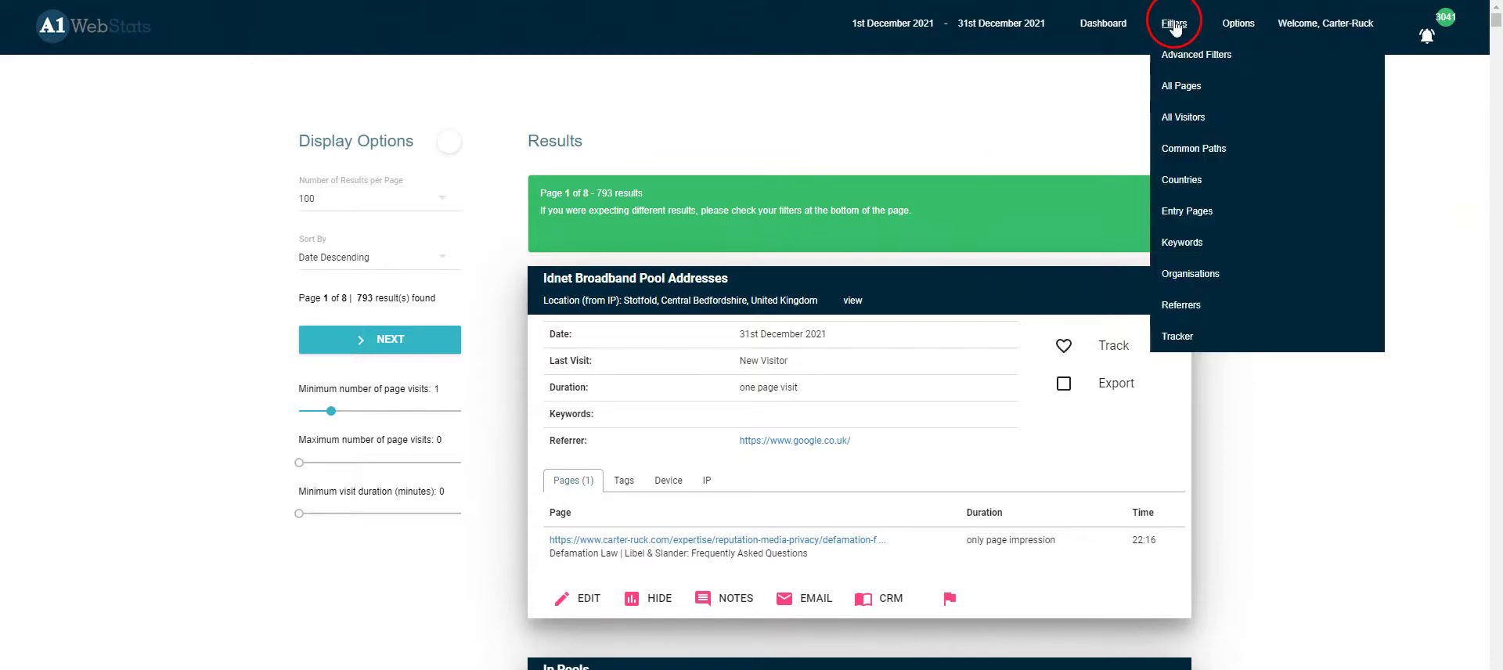
click(1171, 56)
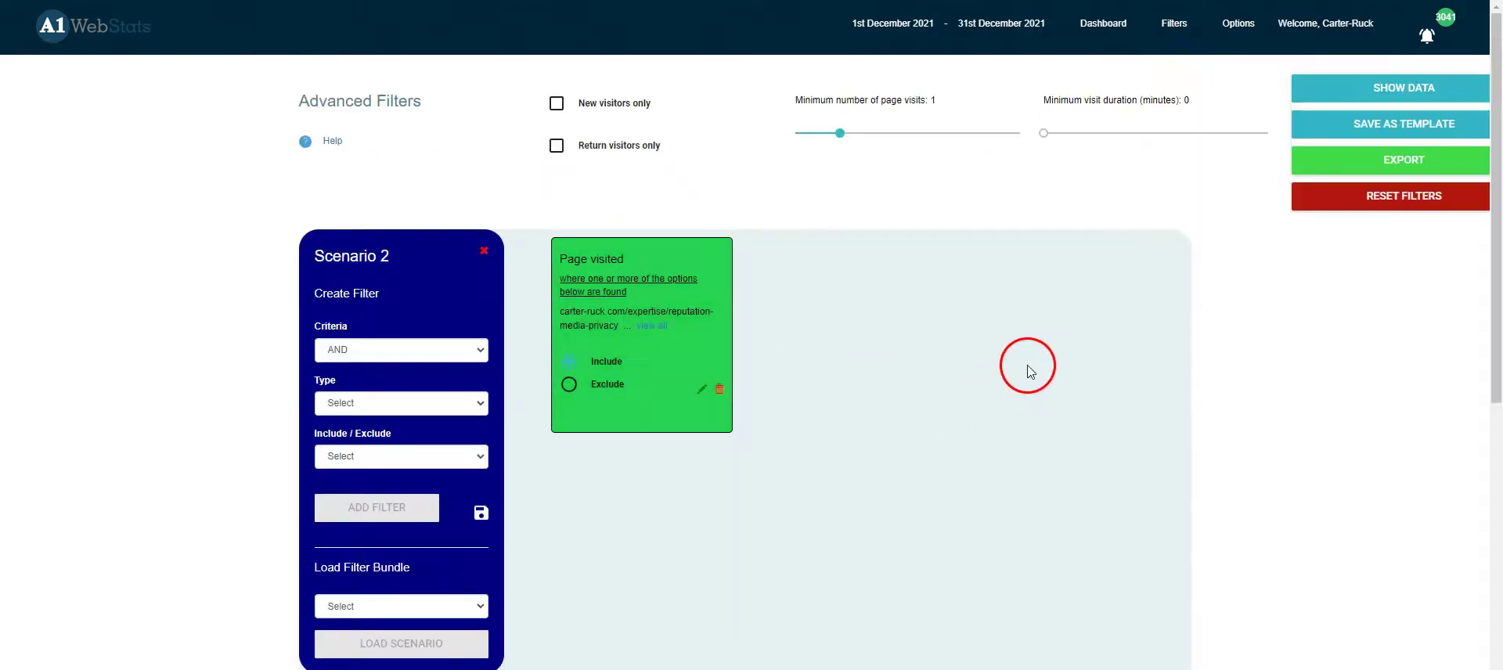
click(419, 403)
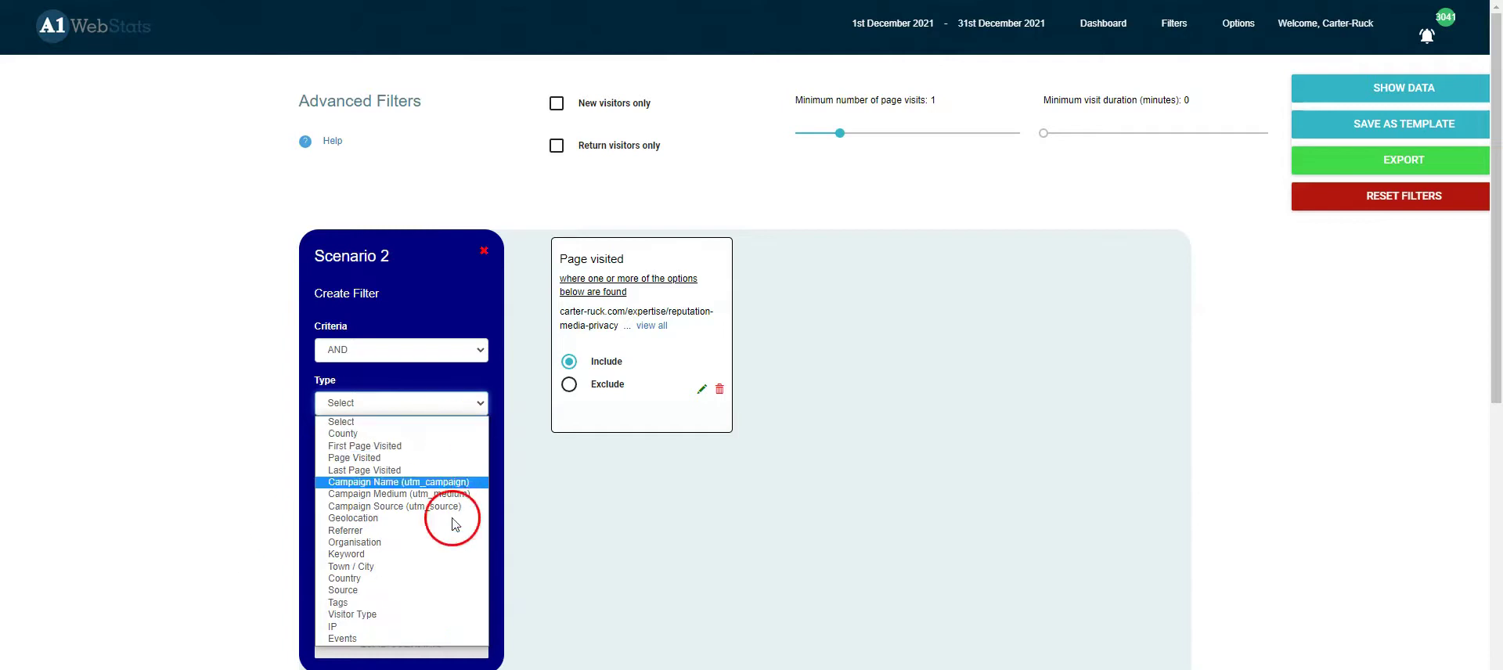
click(370, 581)
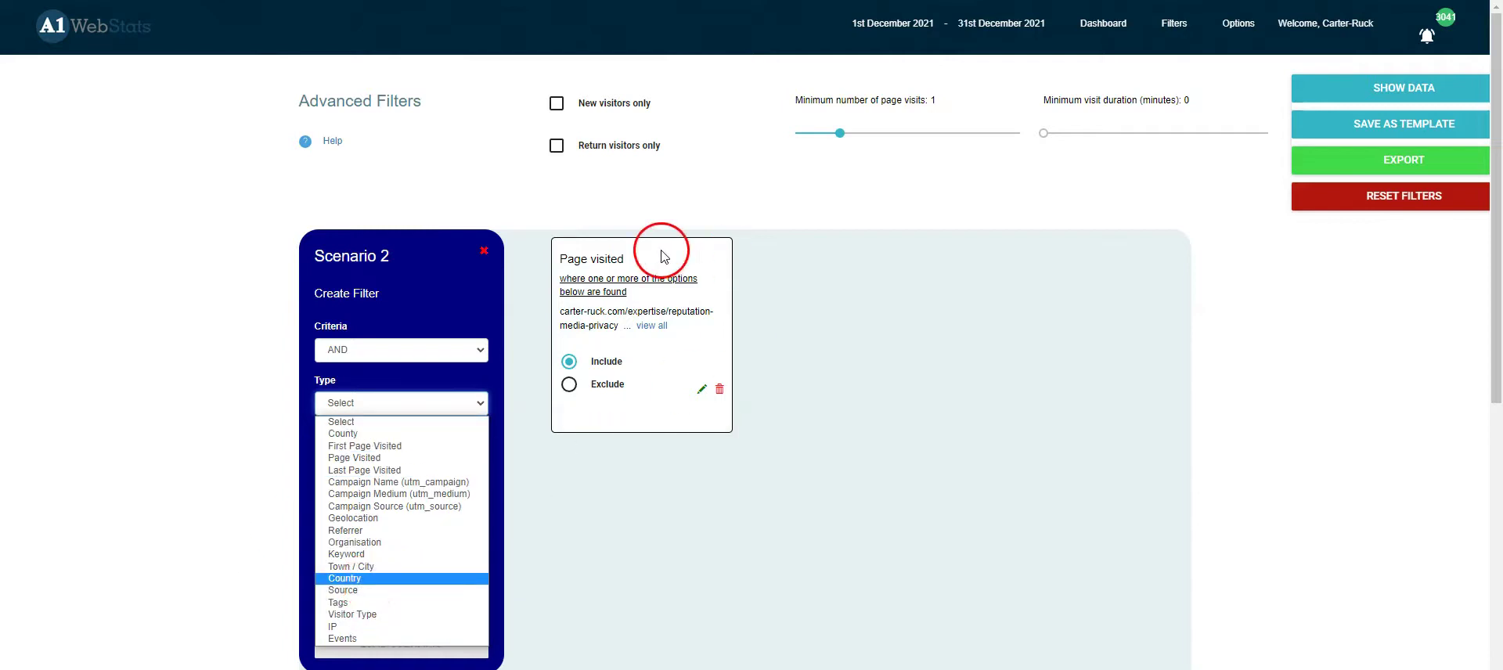
click(626, 247)
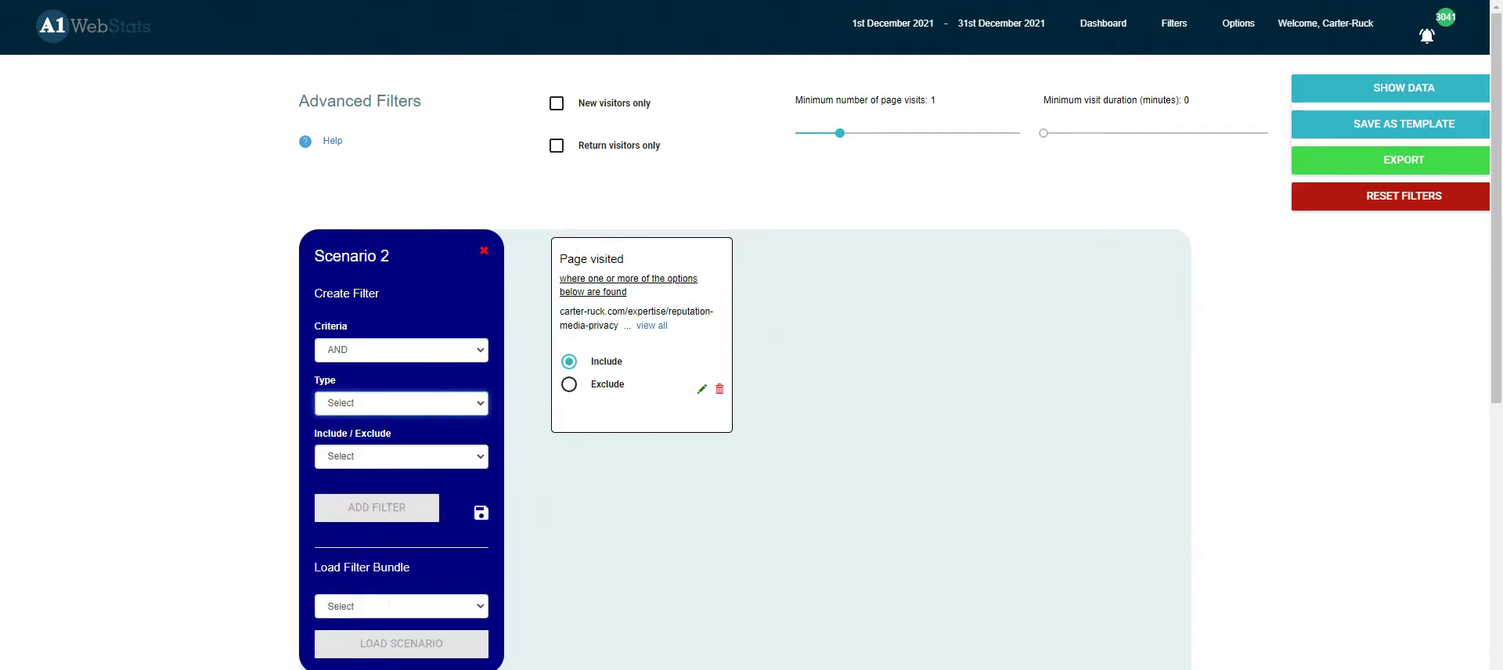
click(540, 190)
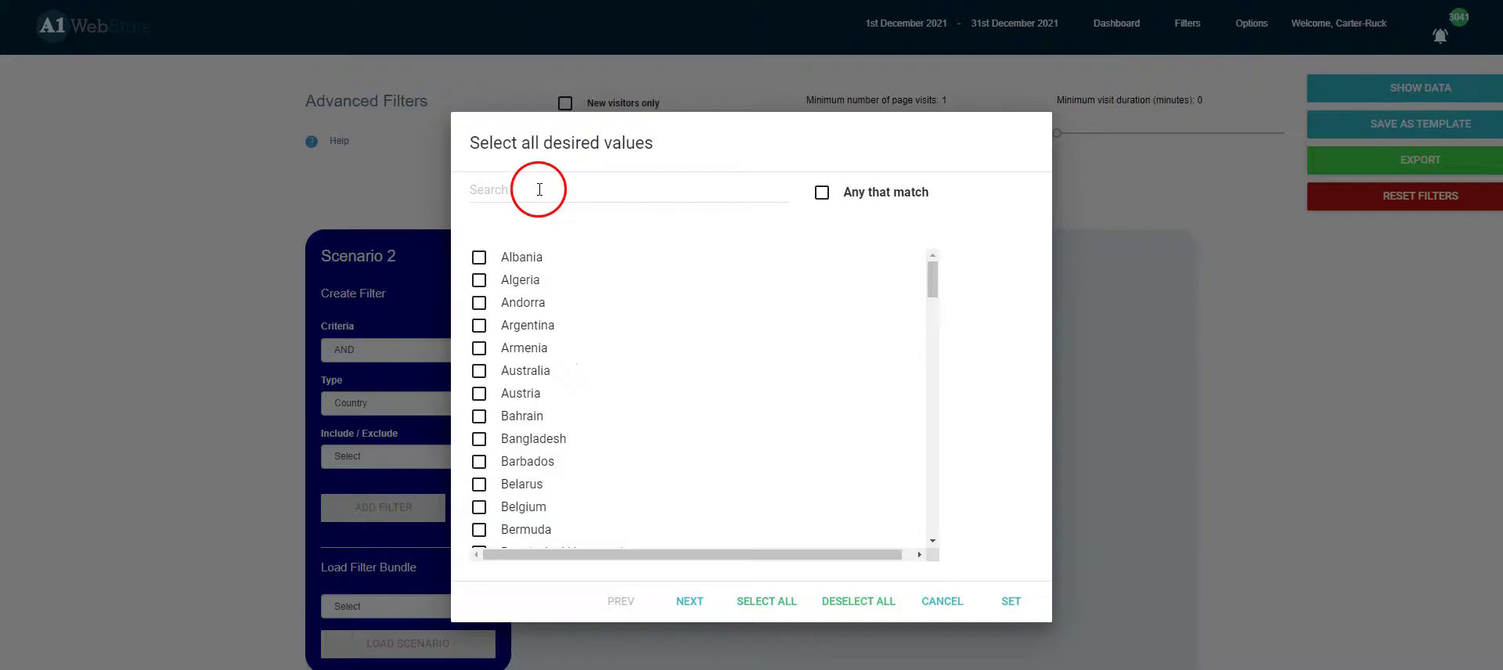
text(king)
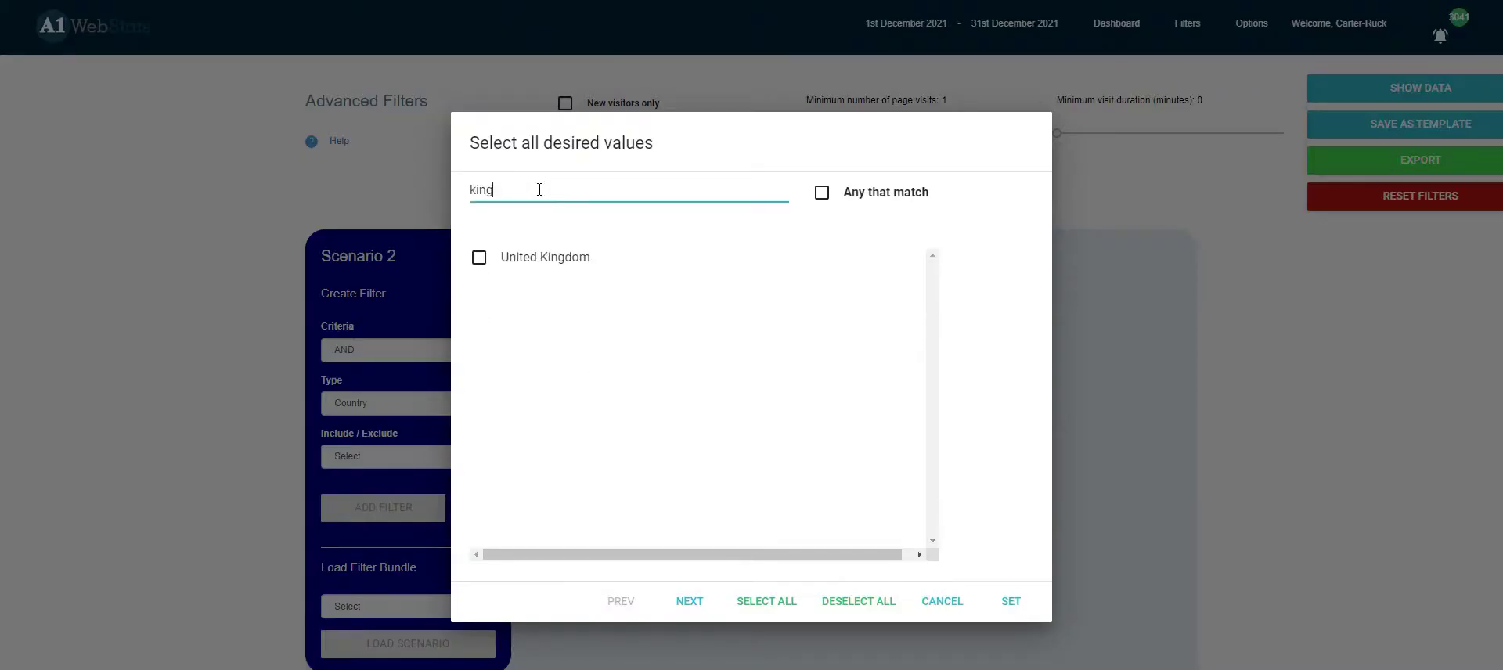
click(478, 256)
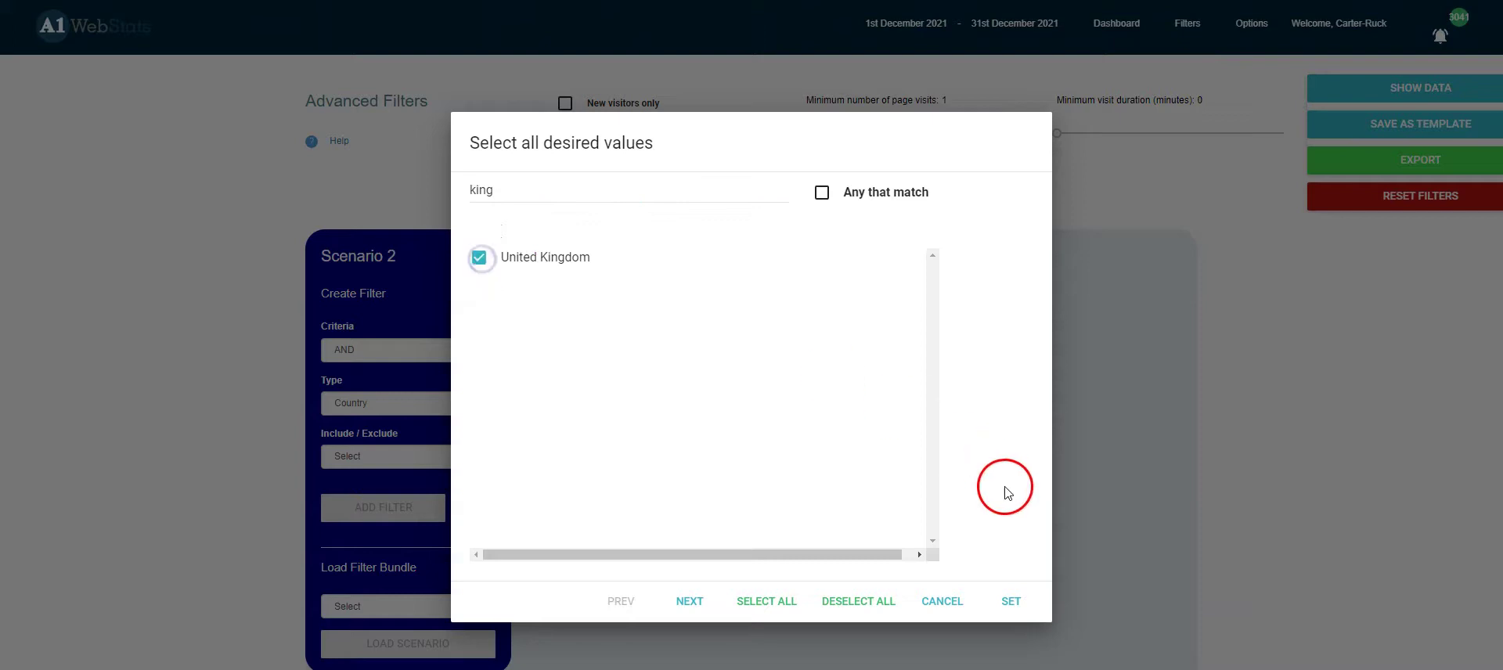
click(1016, 624)
click(356, 456)
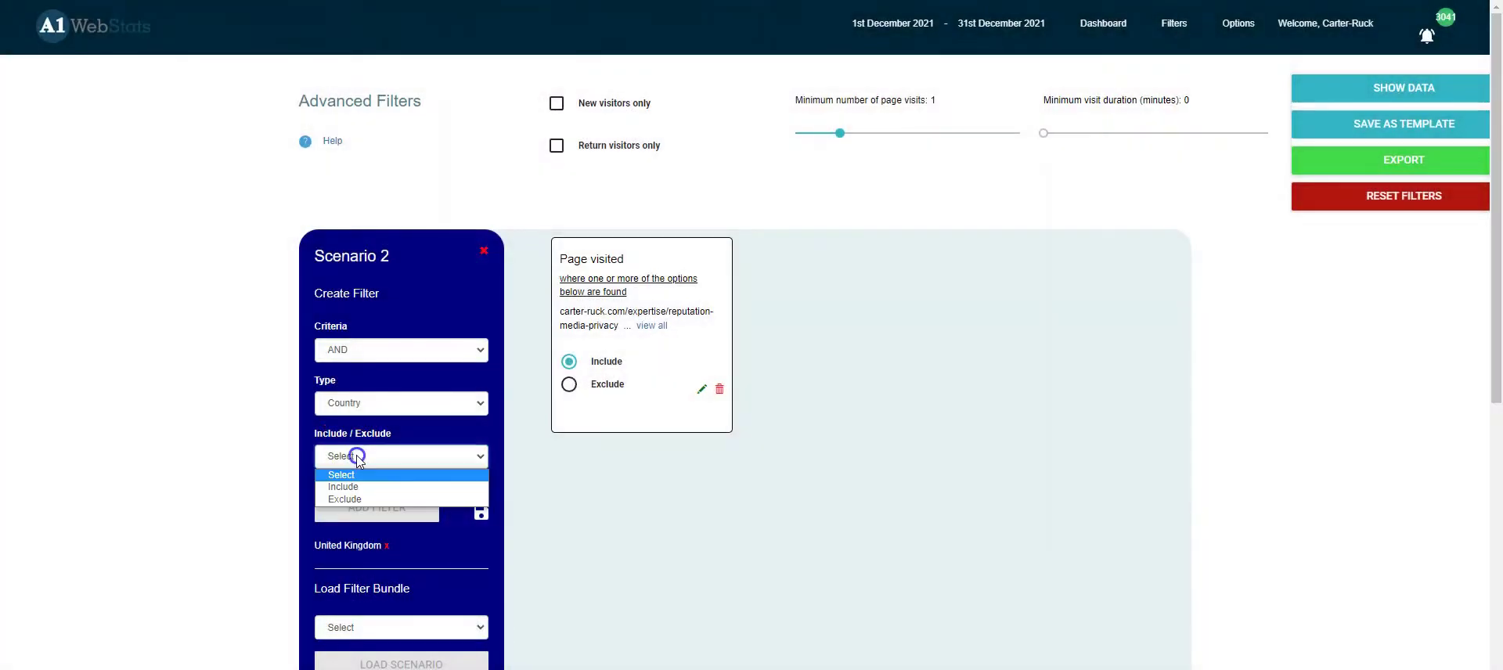
click(356, 487)
click(399, 510)
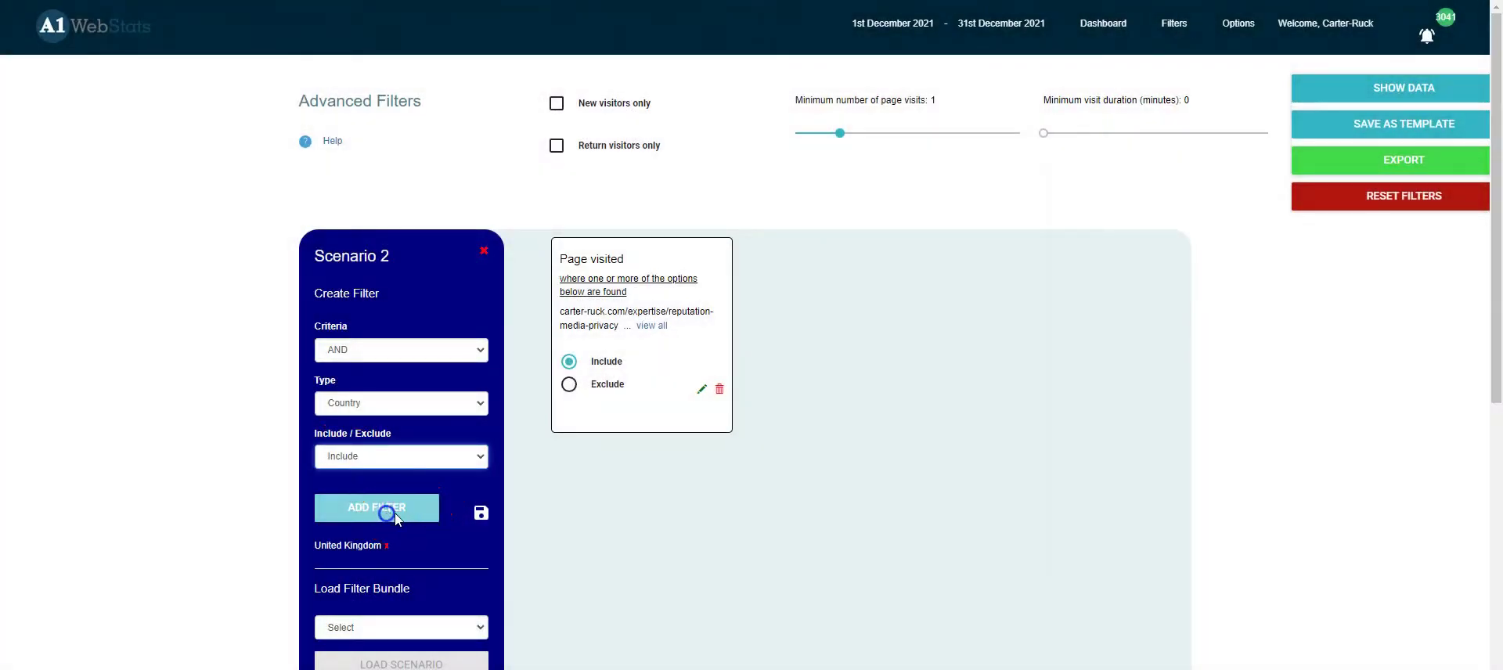
Show the combined results: 590 UK visitors across 6 pages who viewed the defamation FAQs
click(1417, 89)
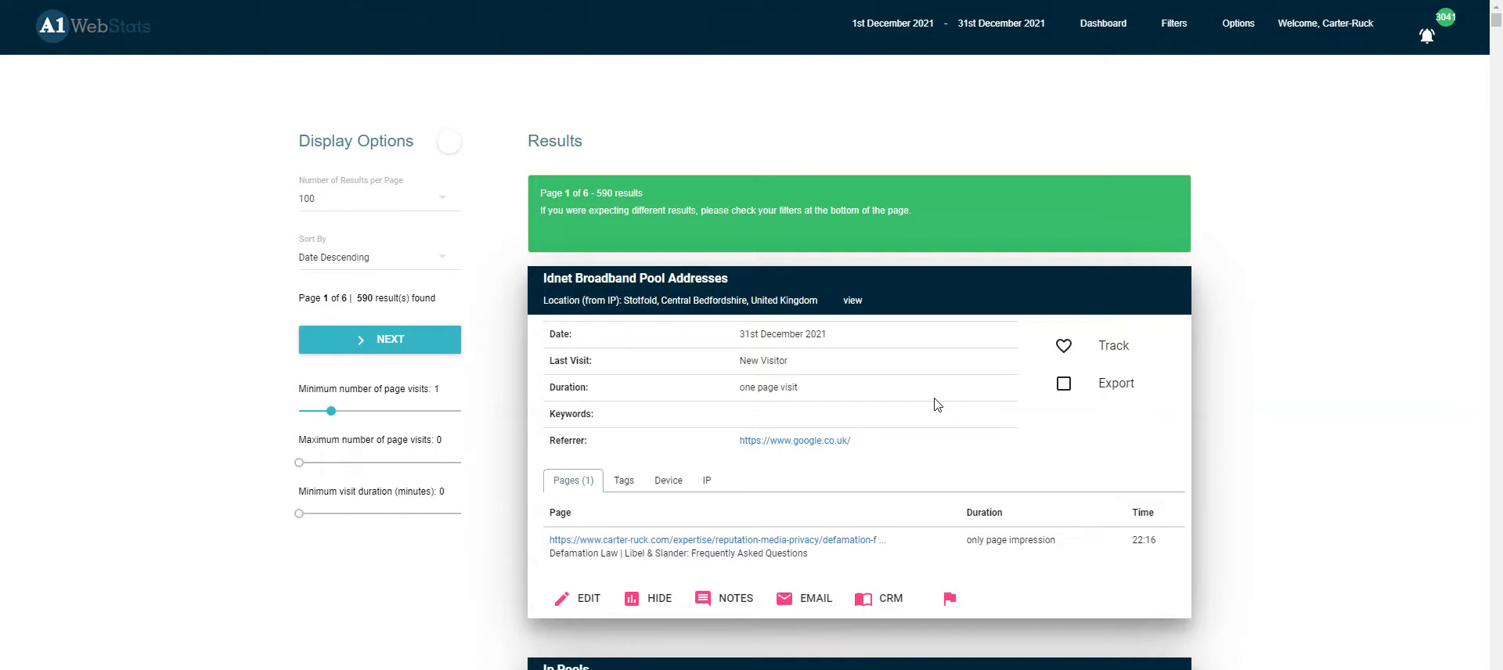
click(924, 385)
click(595, 205)
click(607, 191)
Add an Include Visitor Type filter for Business, cutting the results to 10 visitors
click(1174, 23)
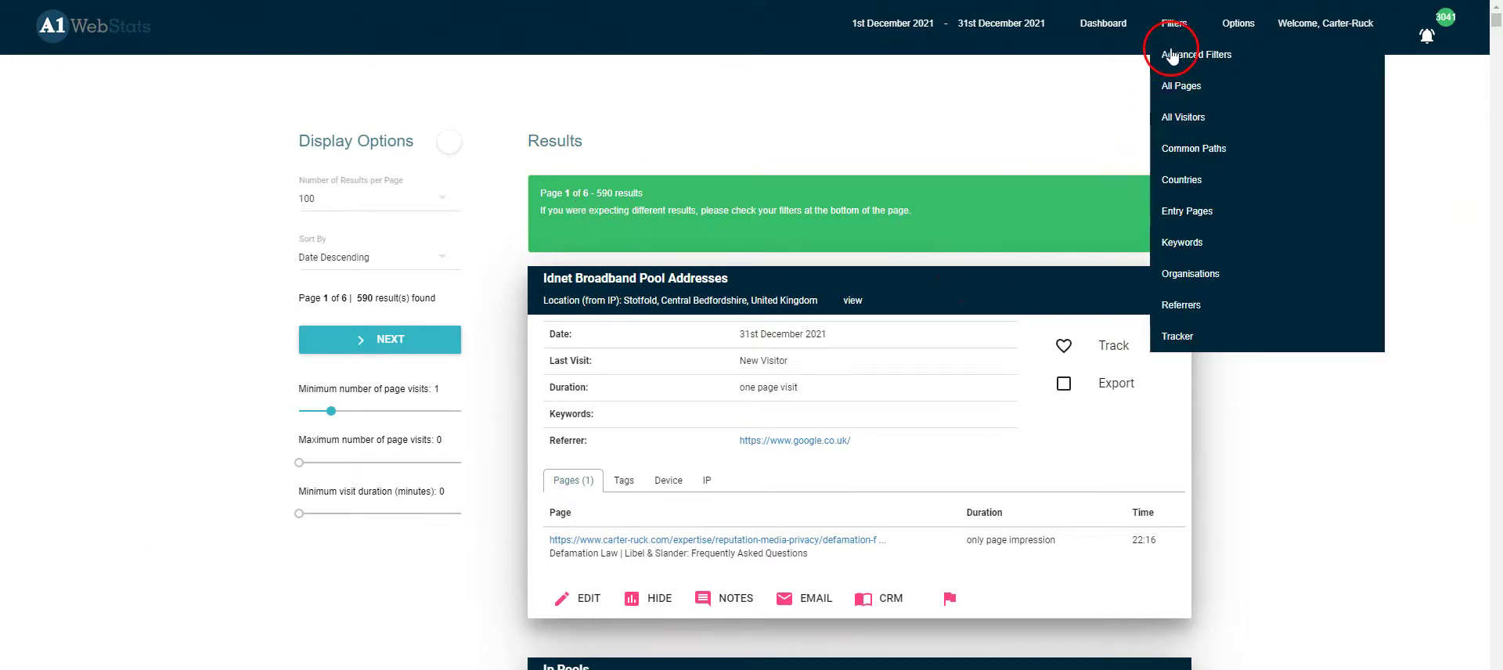
click(1171, 56)
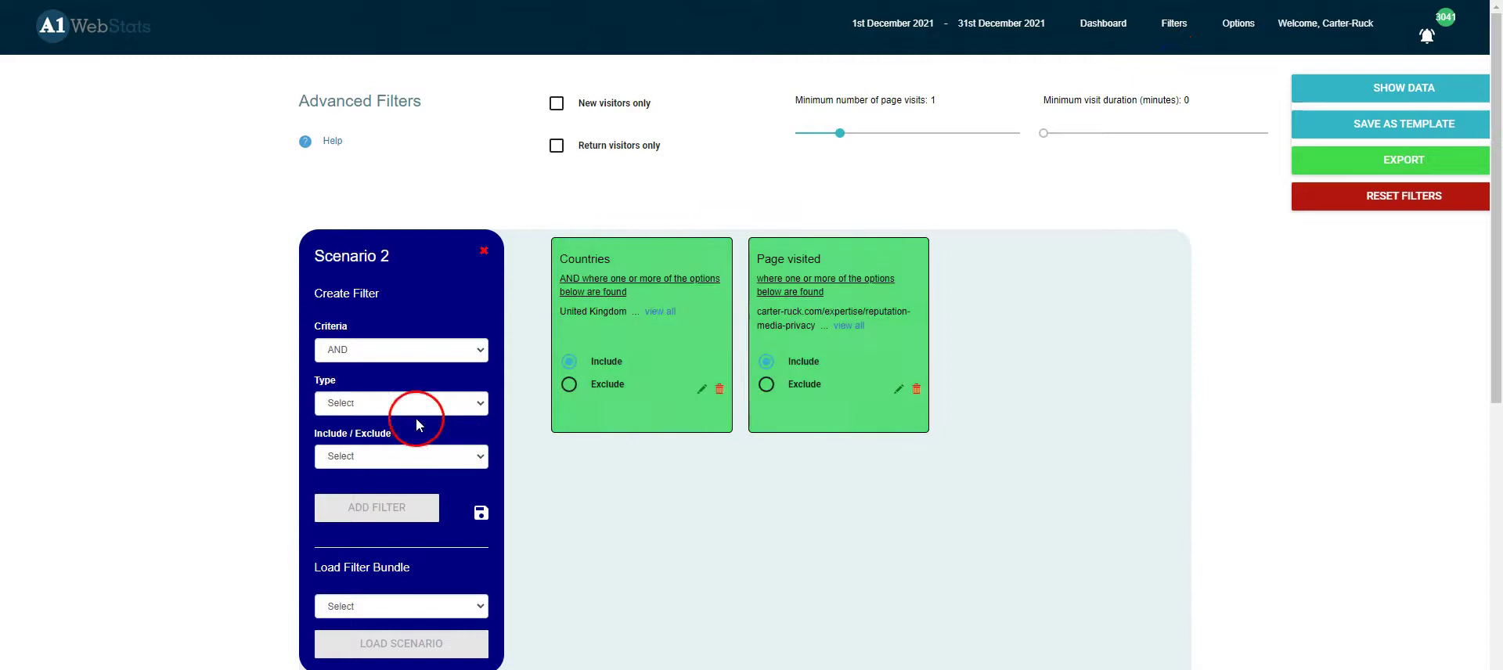
click(412, 403)
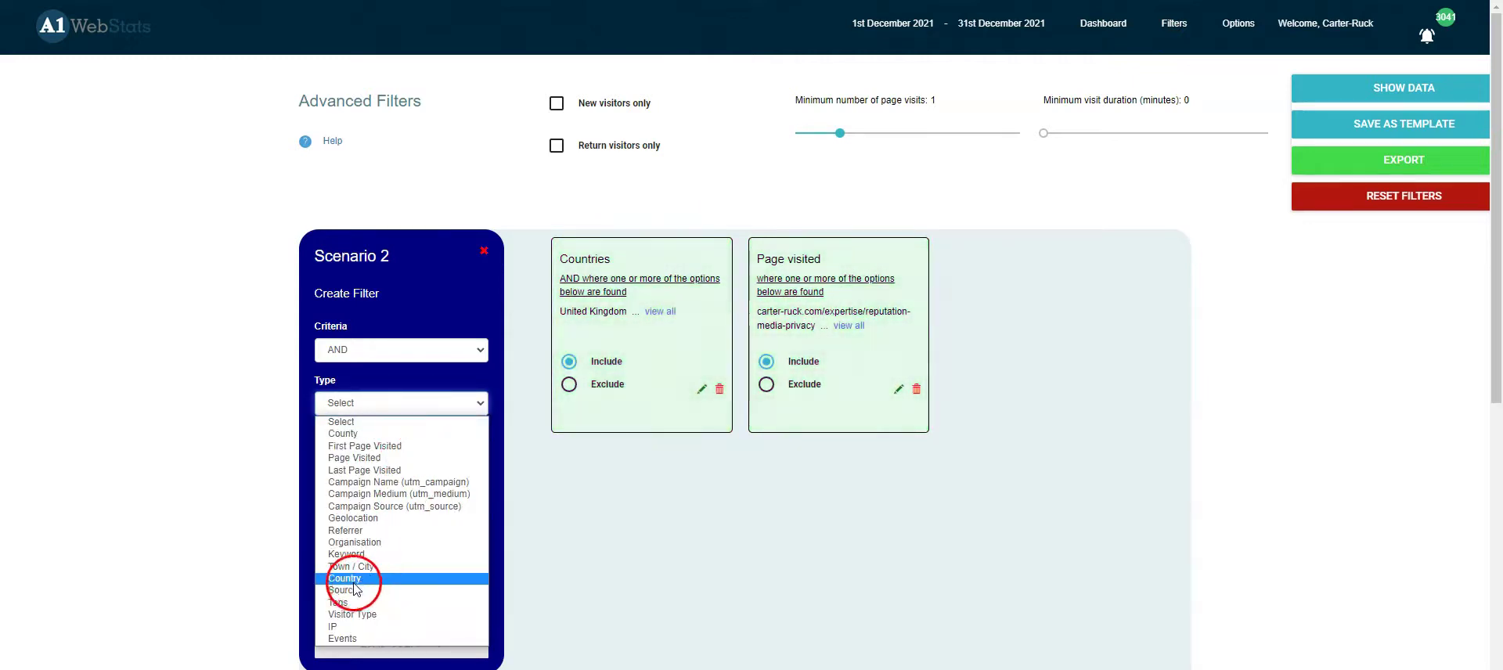
click(352, 614)
click(479, 257)
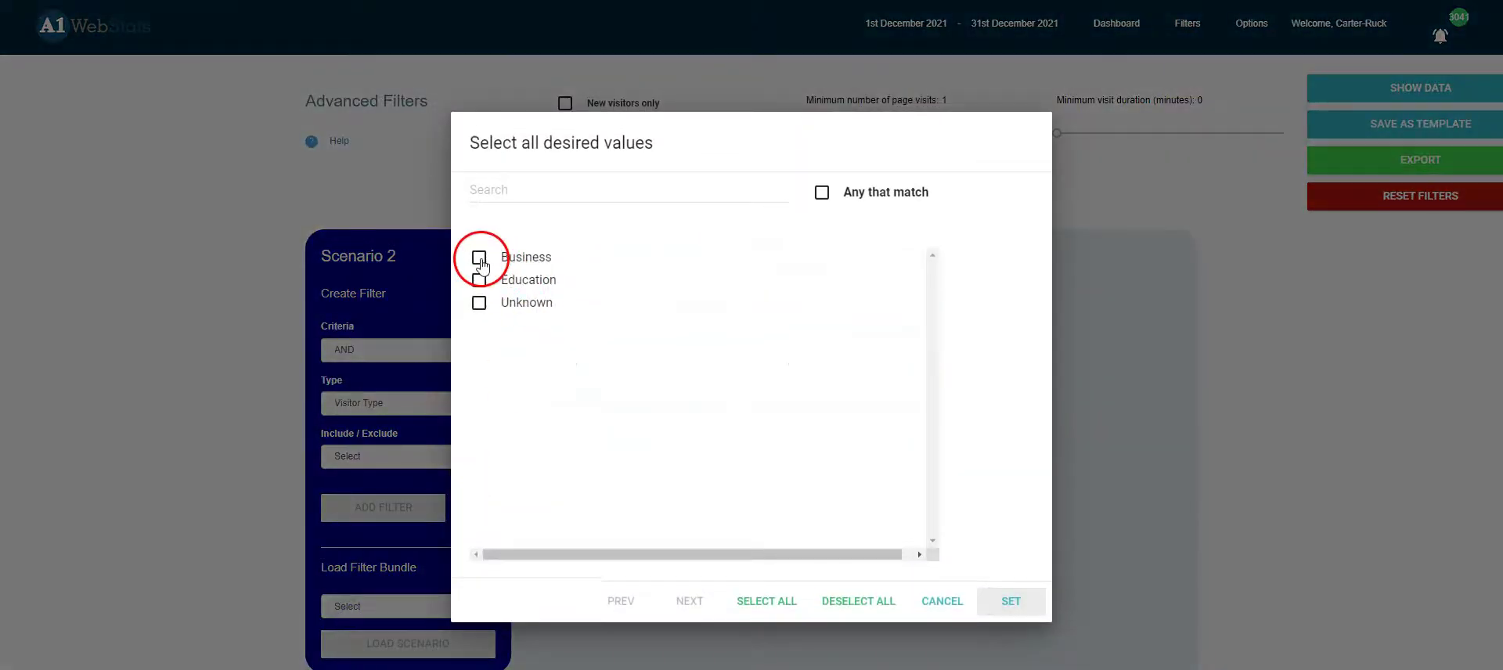
click(1011, 600)
click(479, 457)
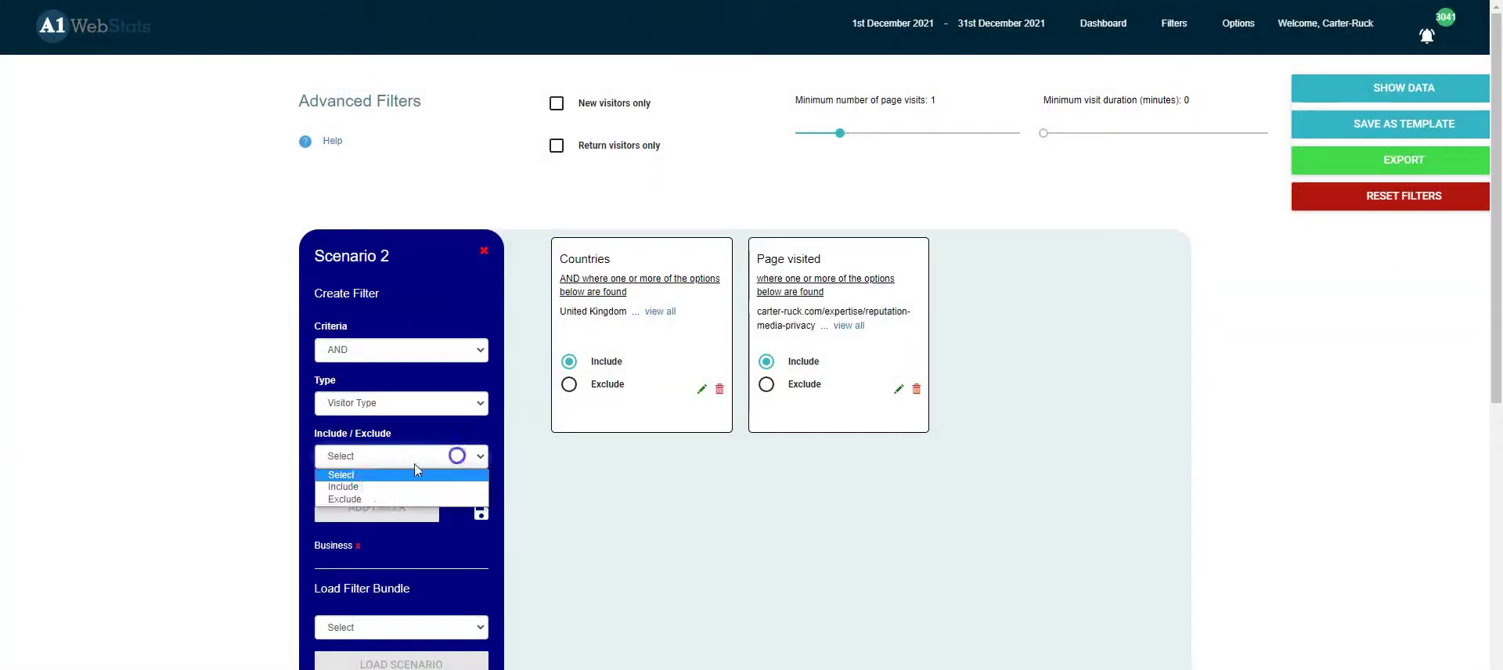
click(370, 486)
click(370, 505)
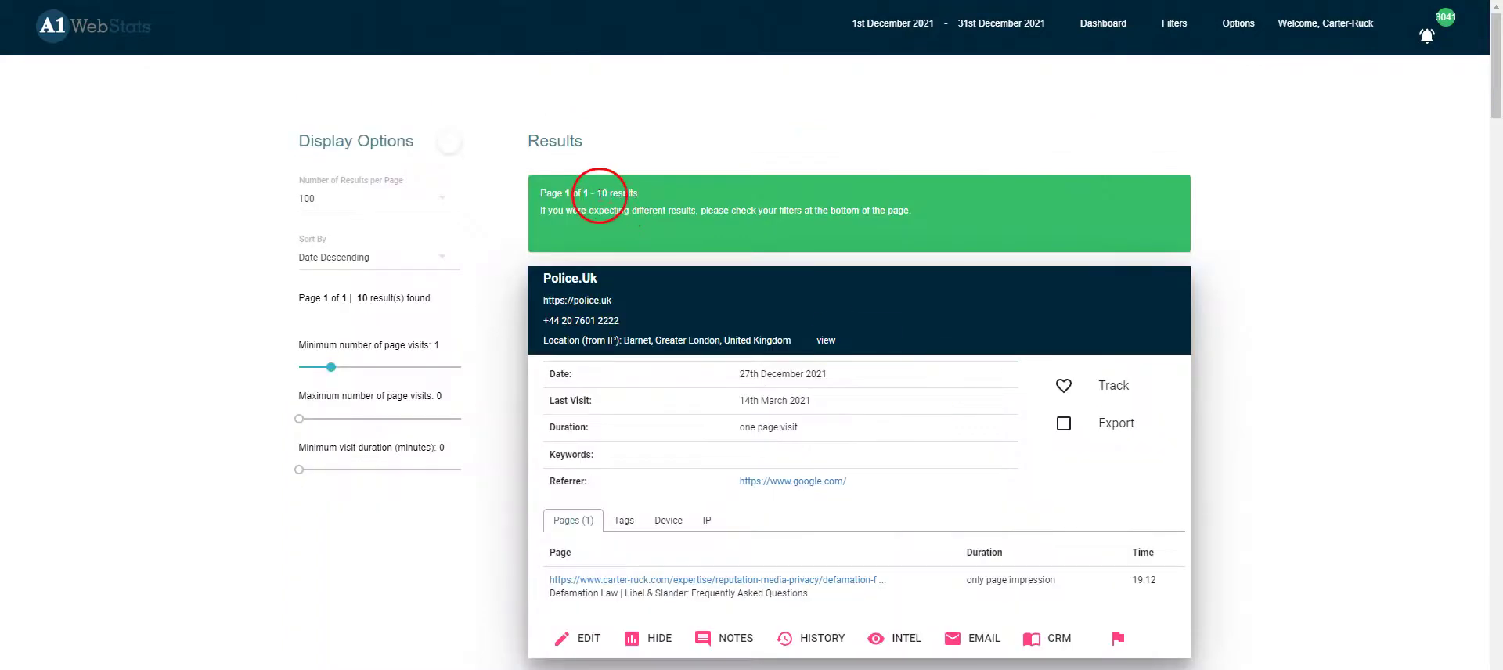
double_click(600, 194)
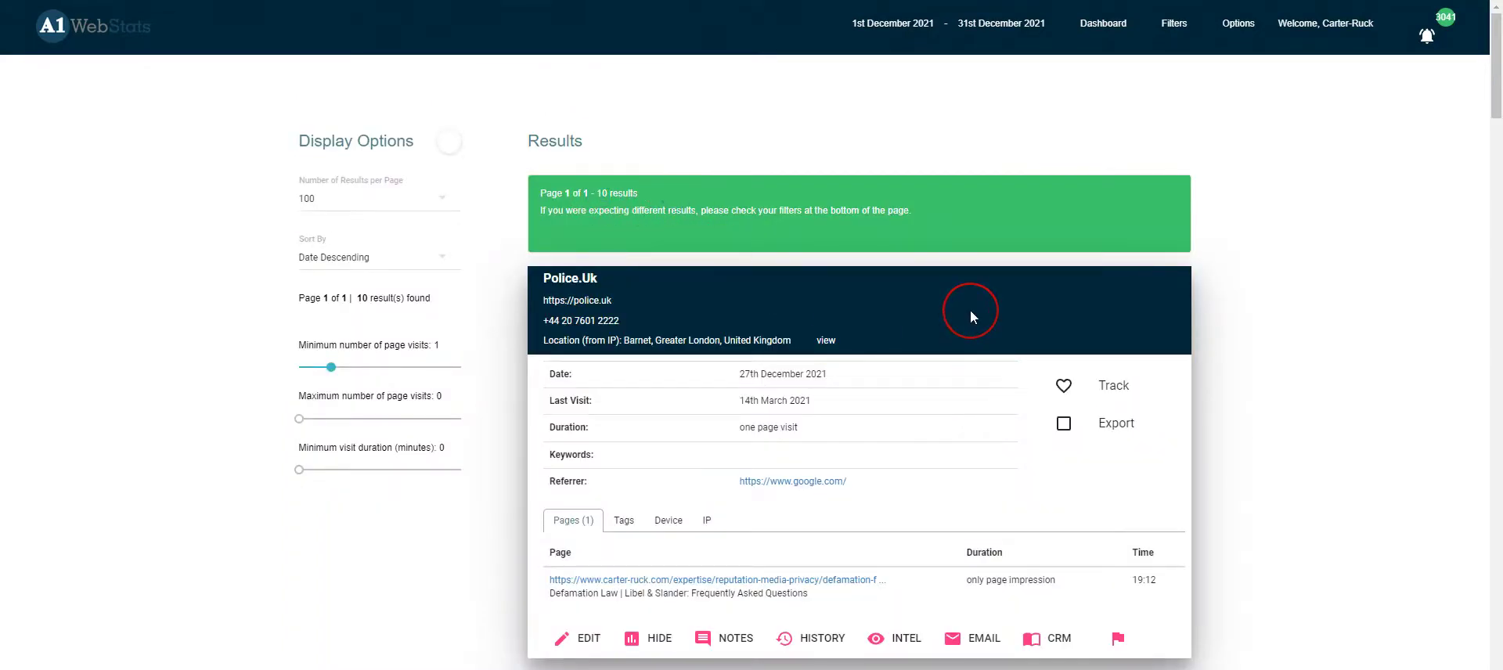
scroll(970, 311, down, 3)
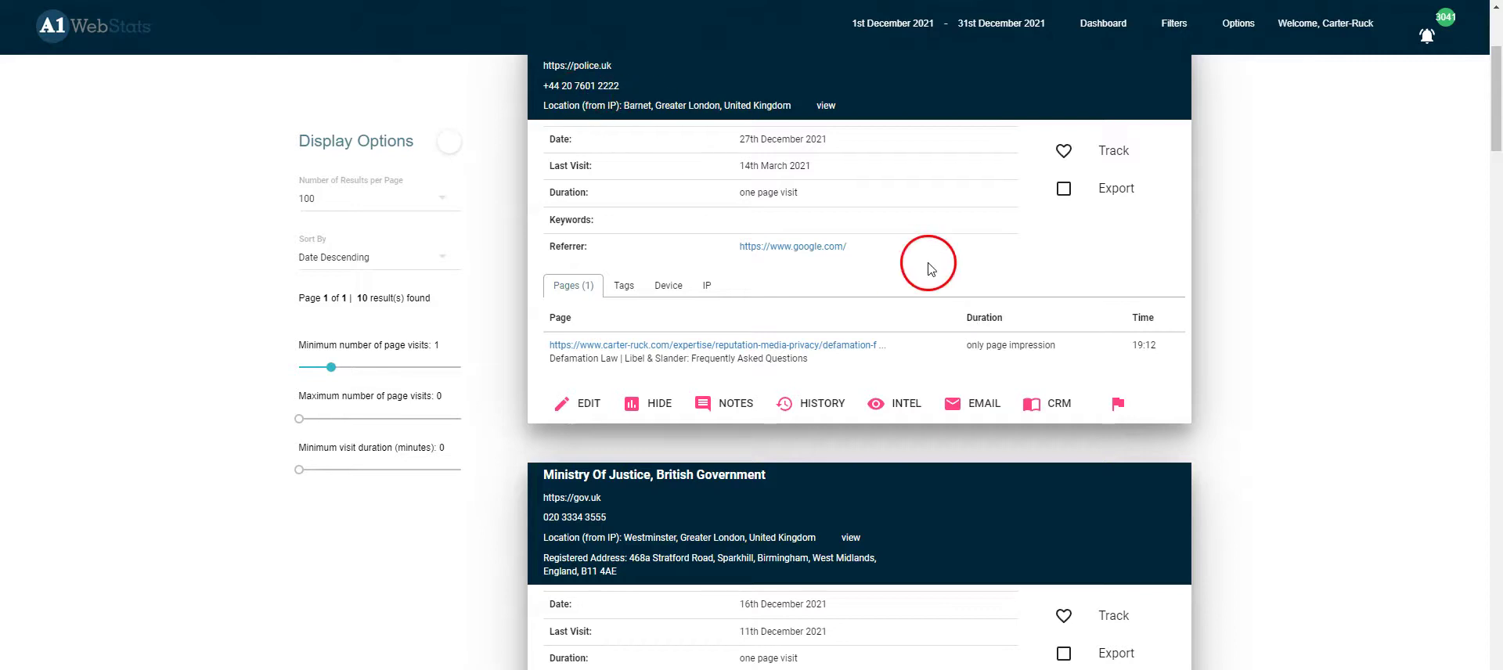
scroll(929, 267, down, 3)
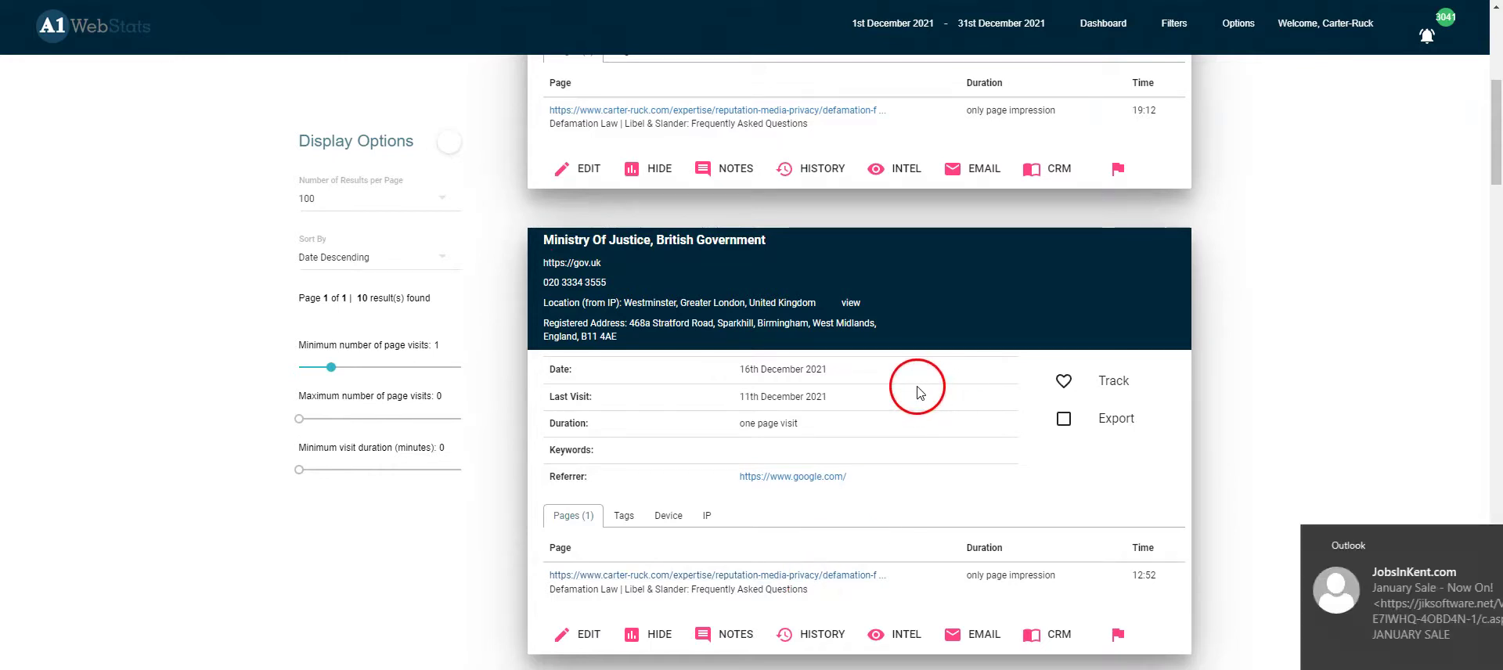
click(1479, 540)
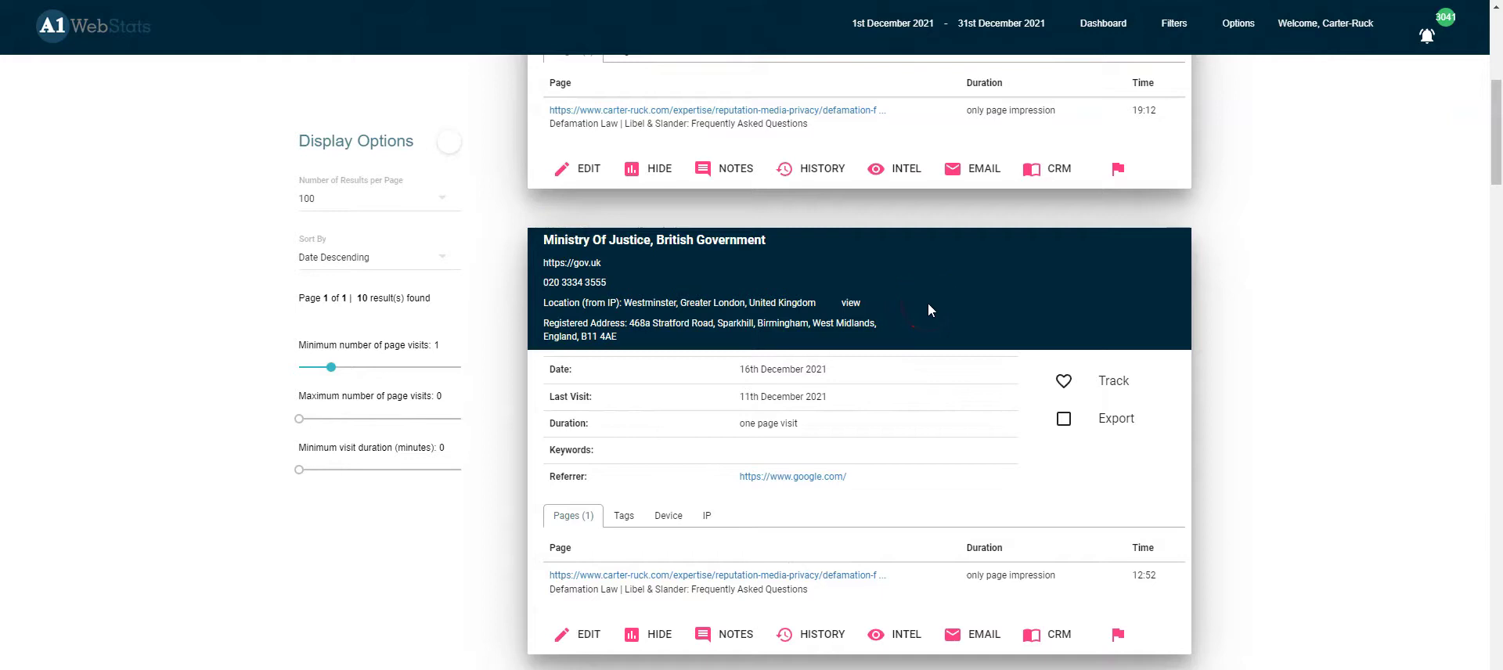
scroll(929, 309, up, 5)
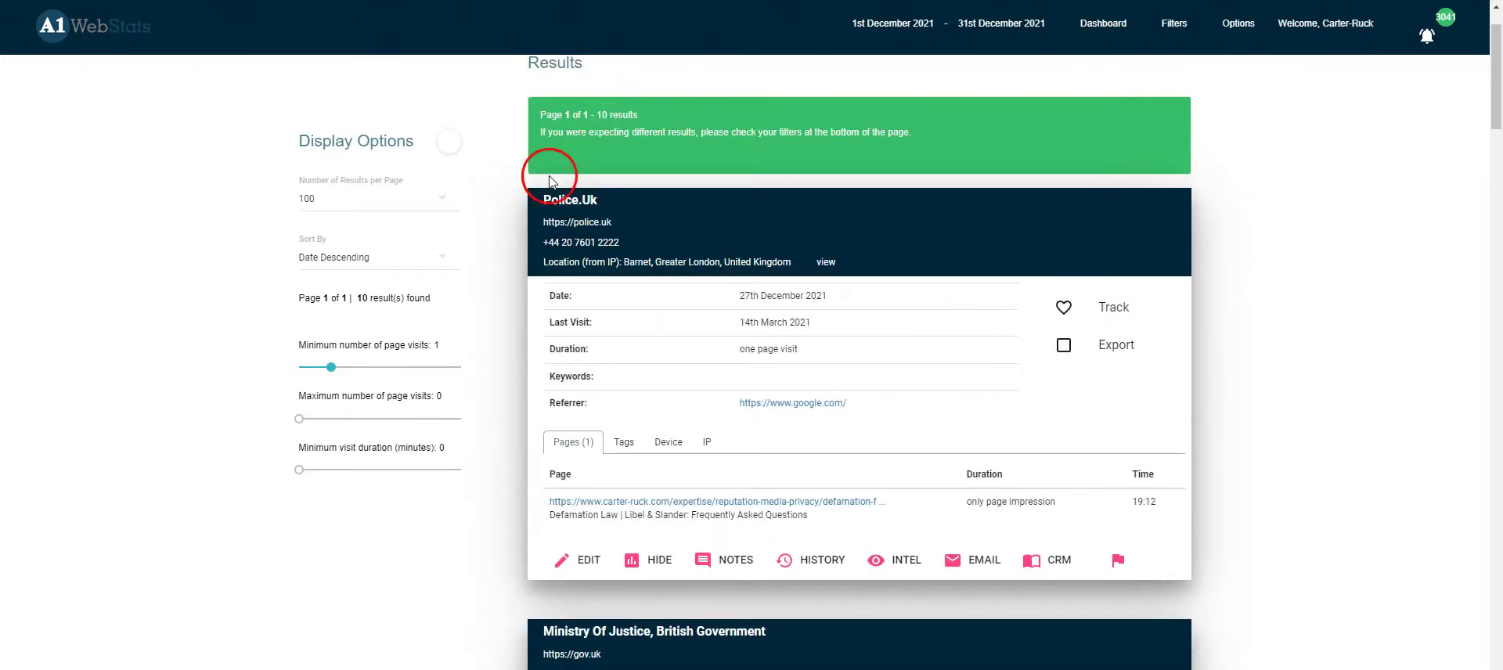
scroll(873, 360, down, 10)
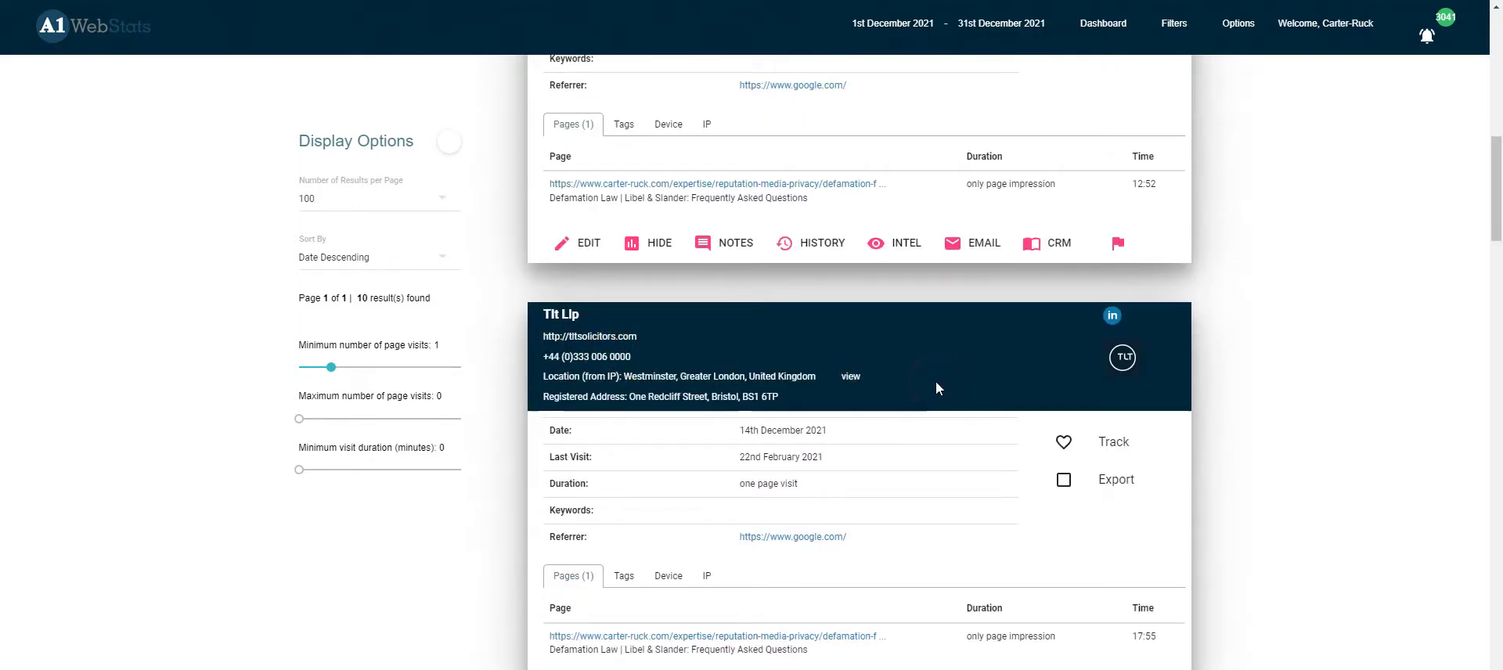
scroll(935, 381, up, 4)
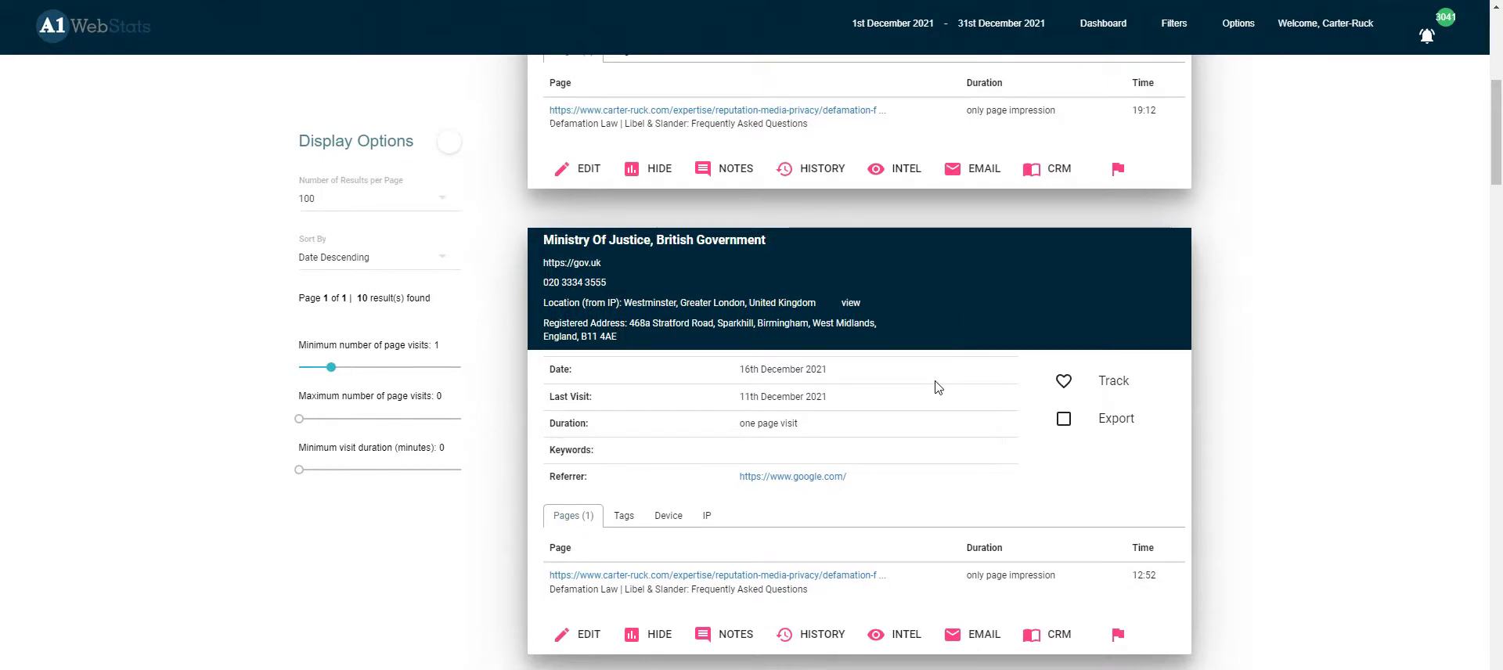
scroll(938, 387, up, 6)
Delete the Visitor types card in Advanced Filters and show the 590 results again
click(1174, 24)
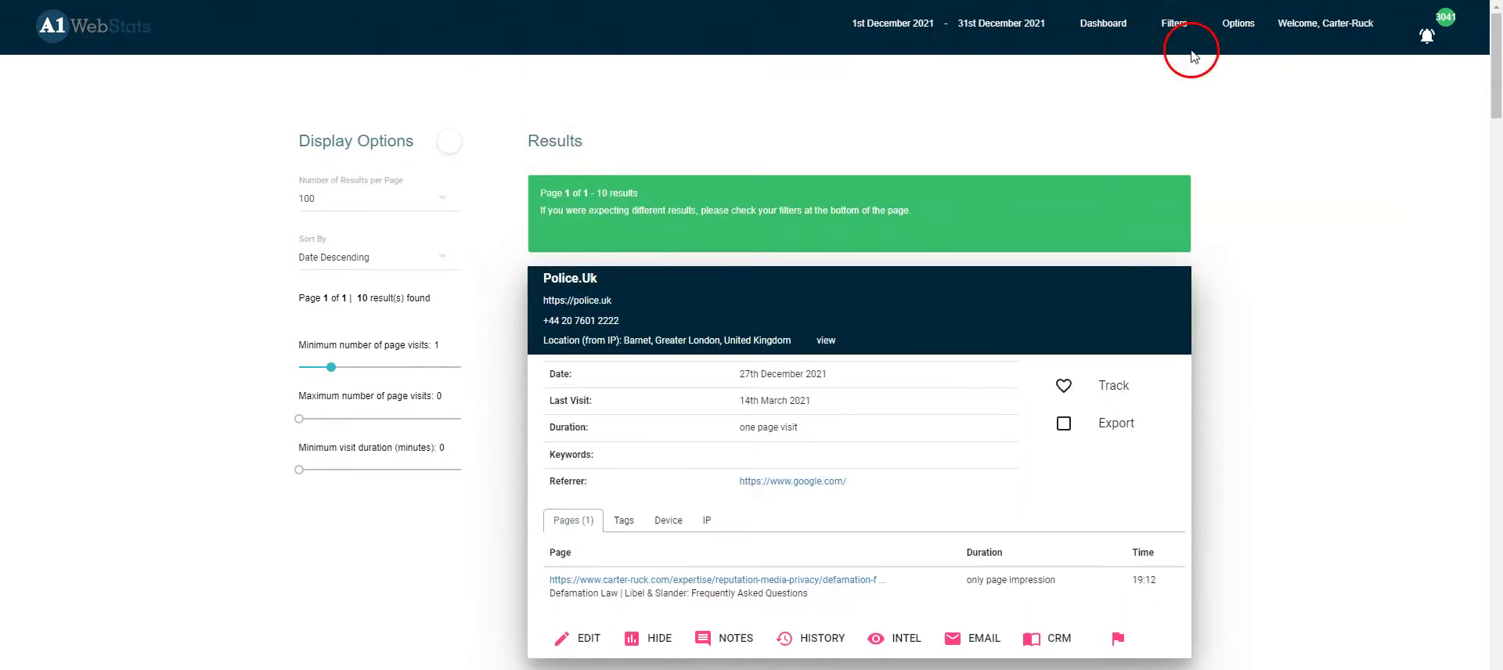
click(1185, 54)
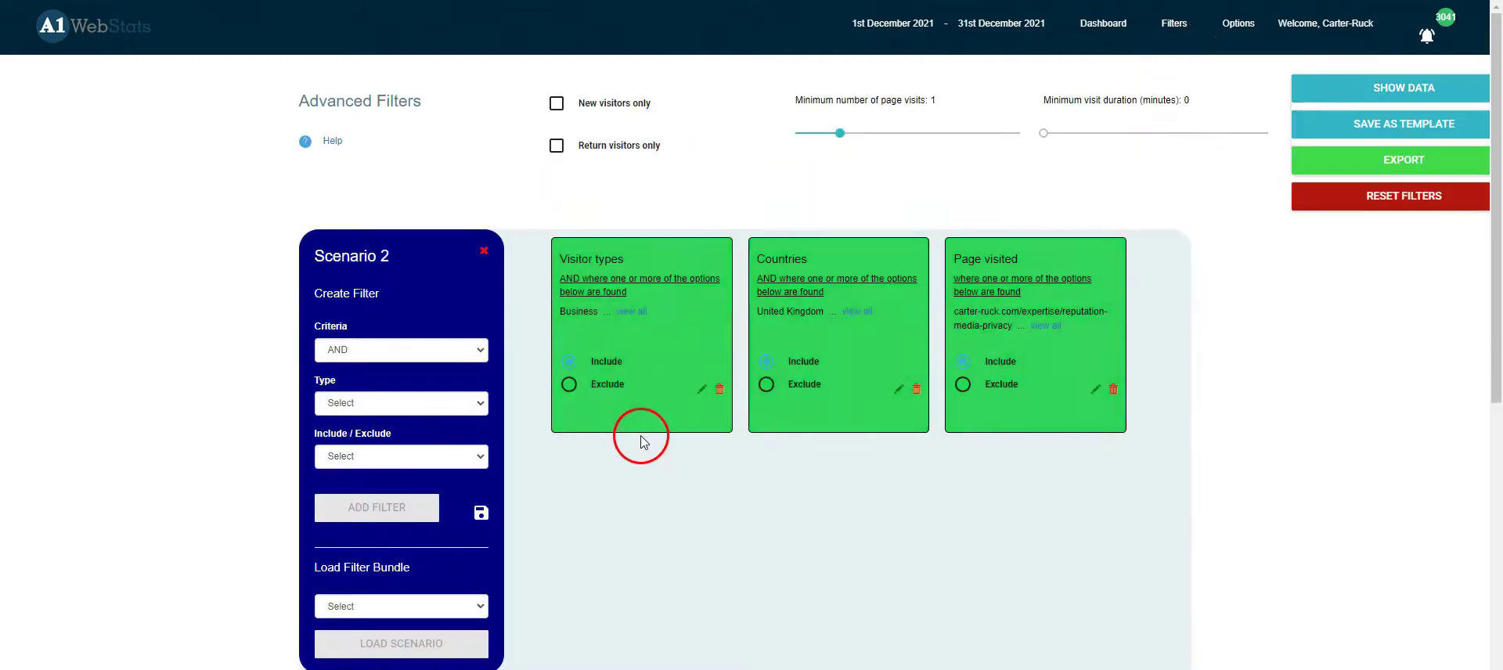
click(719, 389)
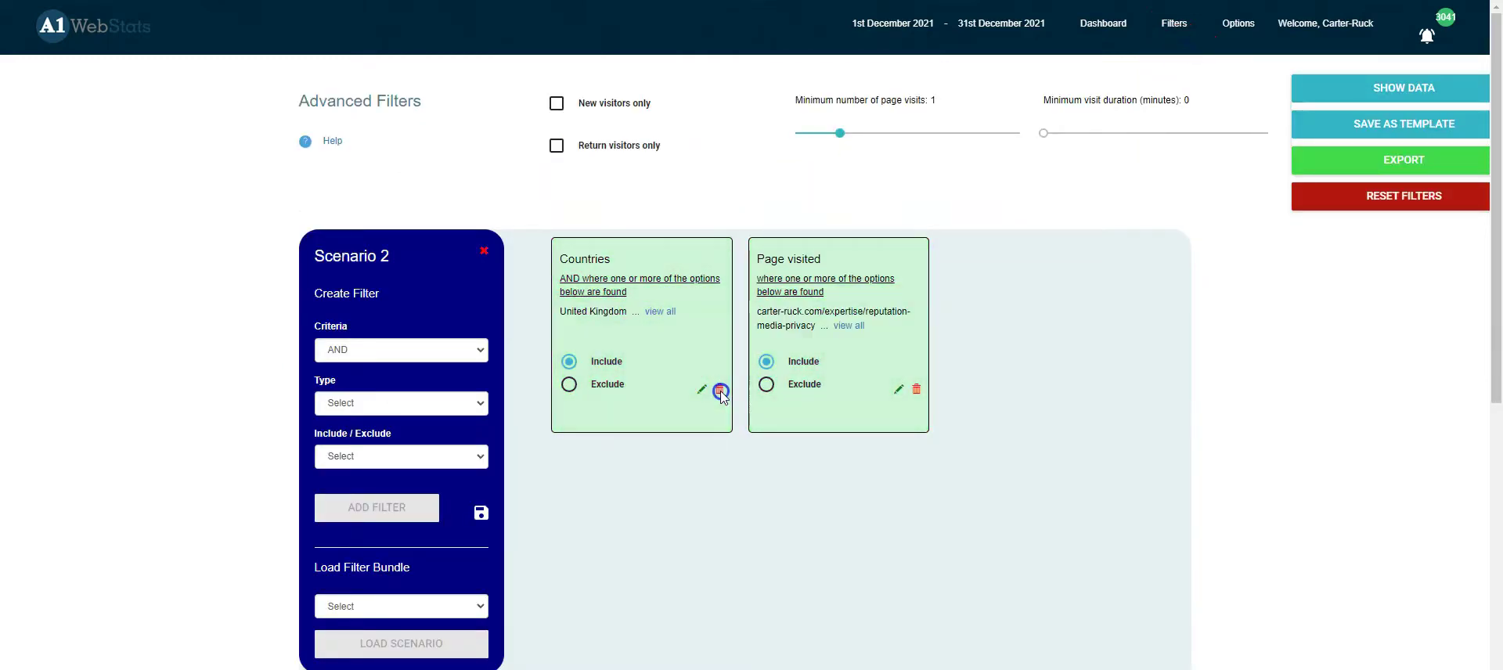
click(1387, 88)
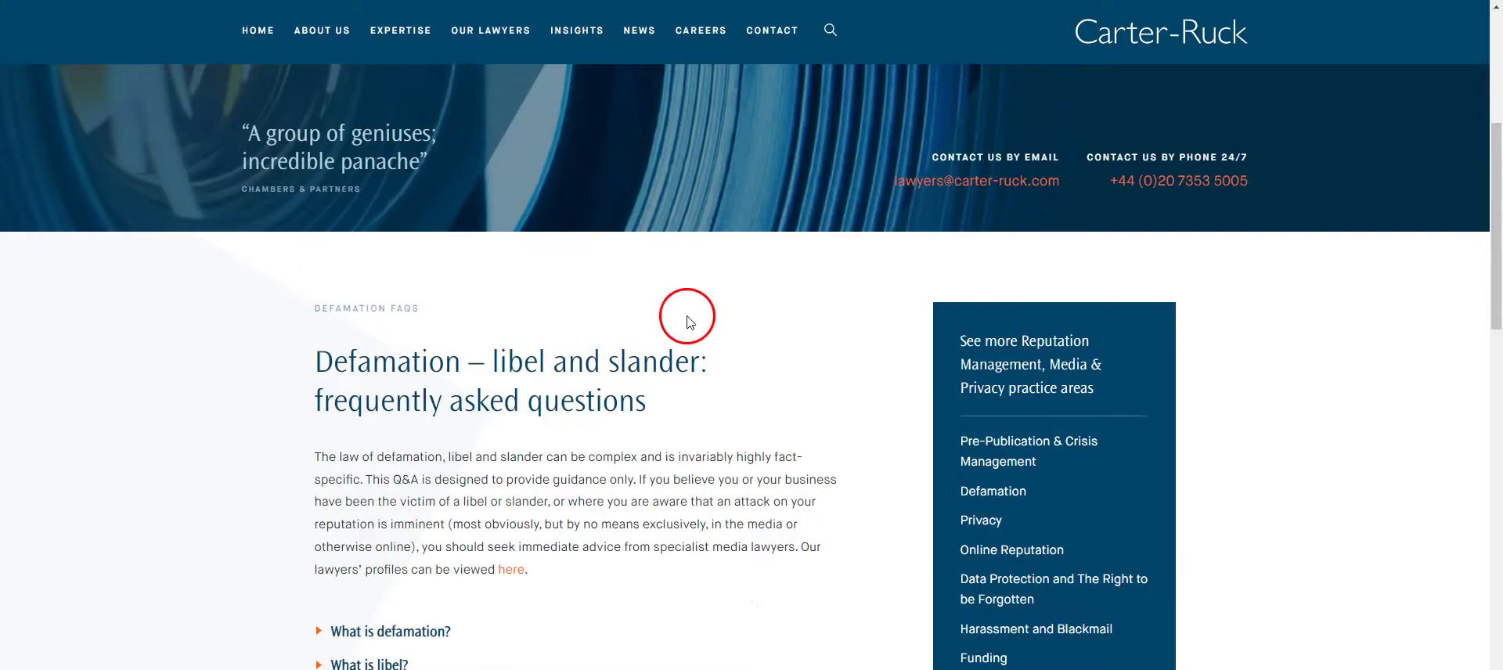
Scroll down through the Carter-Ruck defamation FAQ page
scroll(587, 402, down, 1)
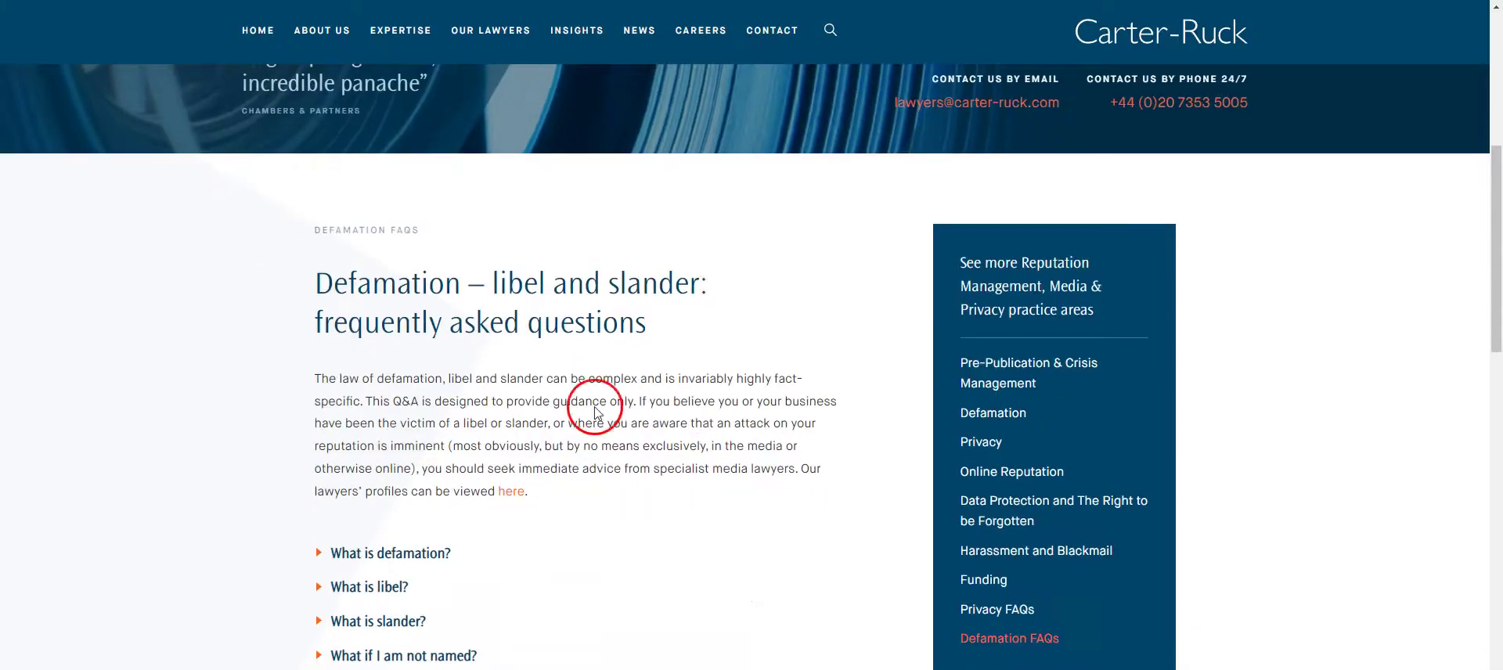
scroll(576, 368, down, 2)
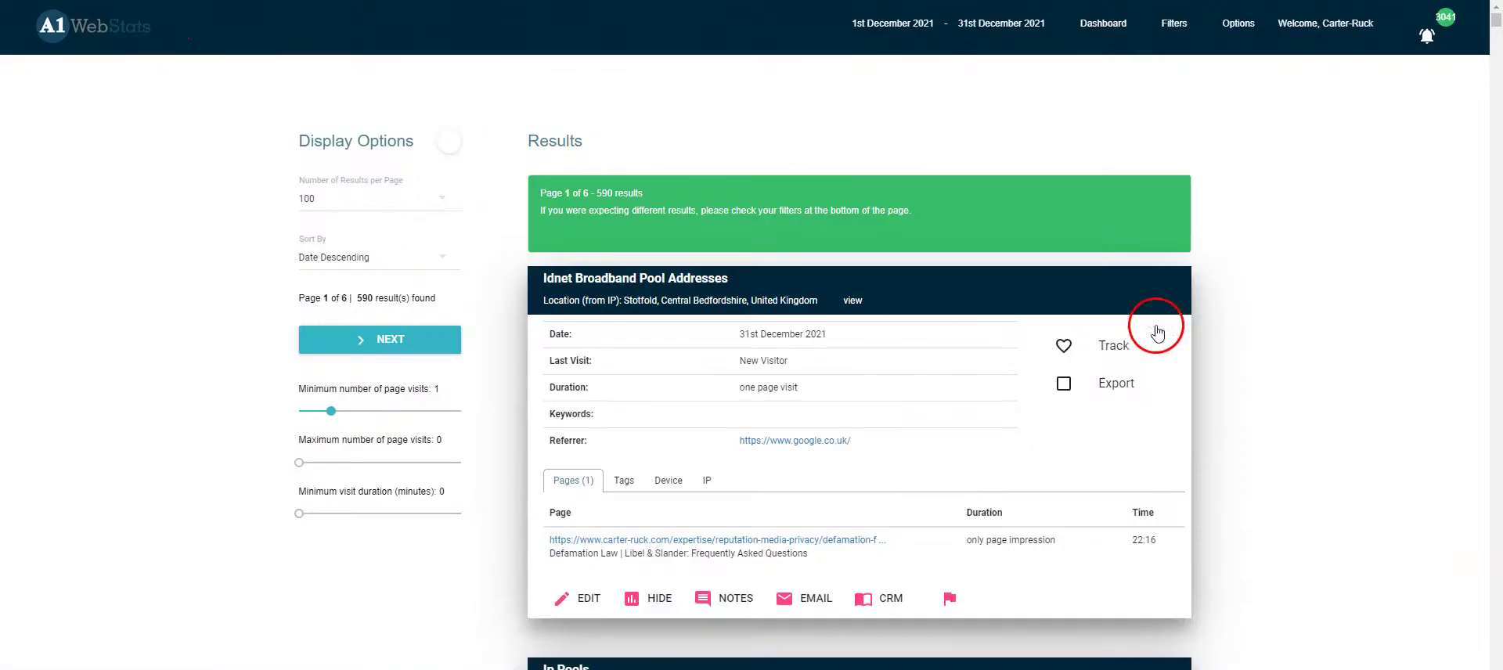
Start another Advanced Filter with Page Visited as the filter type
click(1174, 24)
click(1189, 56)
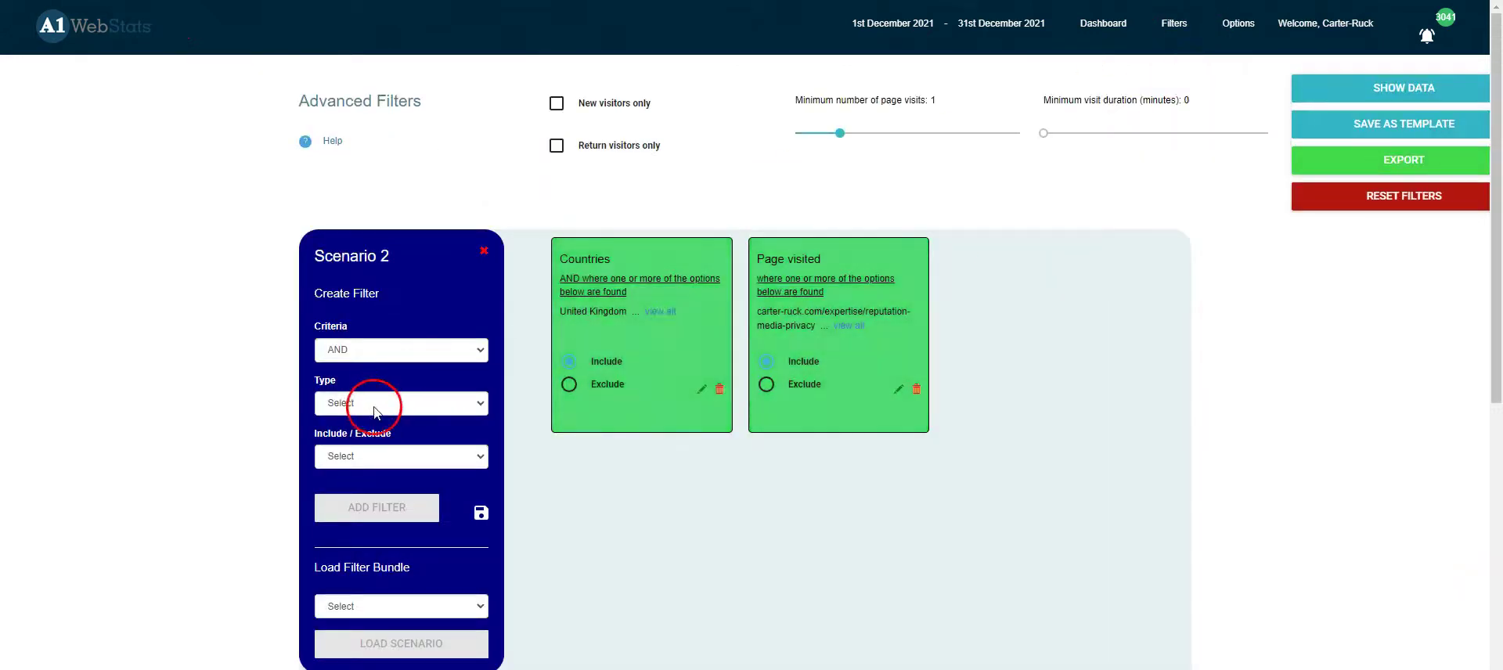
click(389, 403)
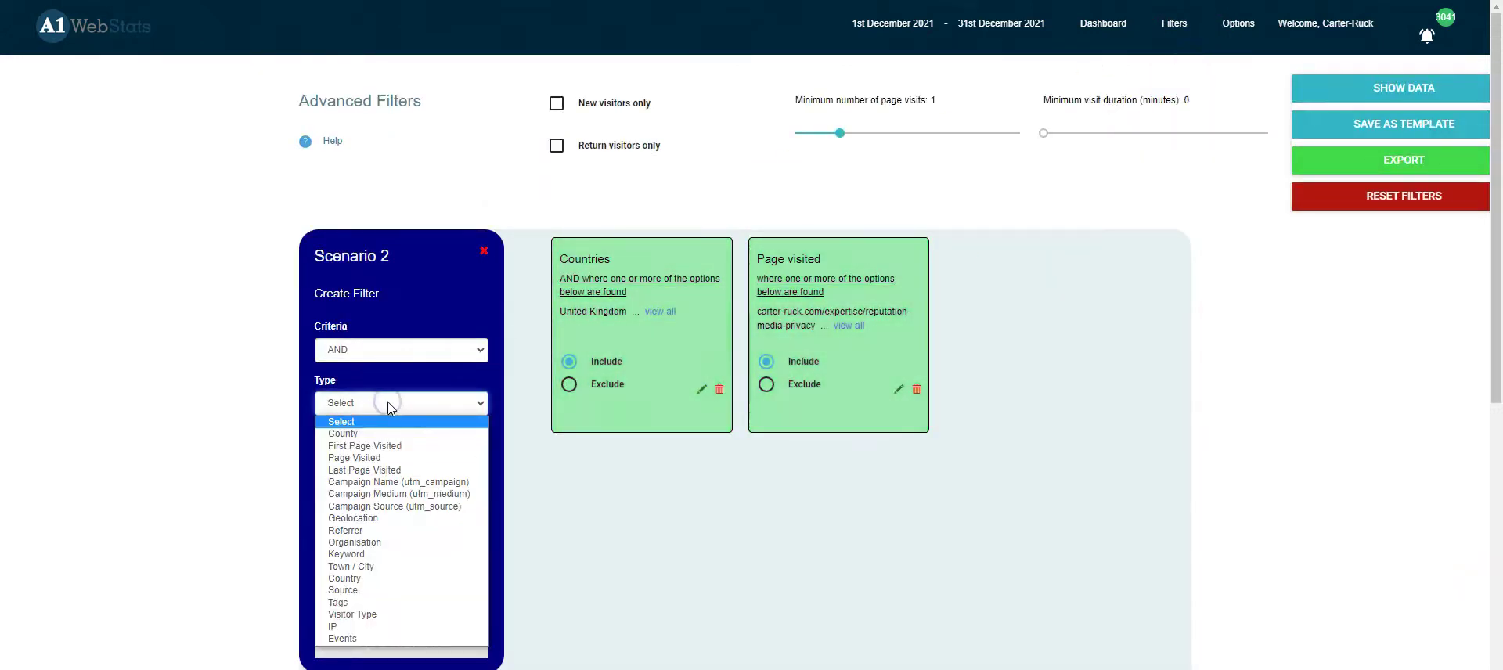
click(379, 457)
Select all pages matching 'lawyers/' and add them as an Include filter to Scenario 2
click(517, 190)
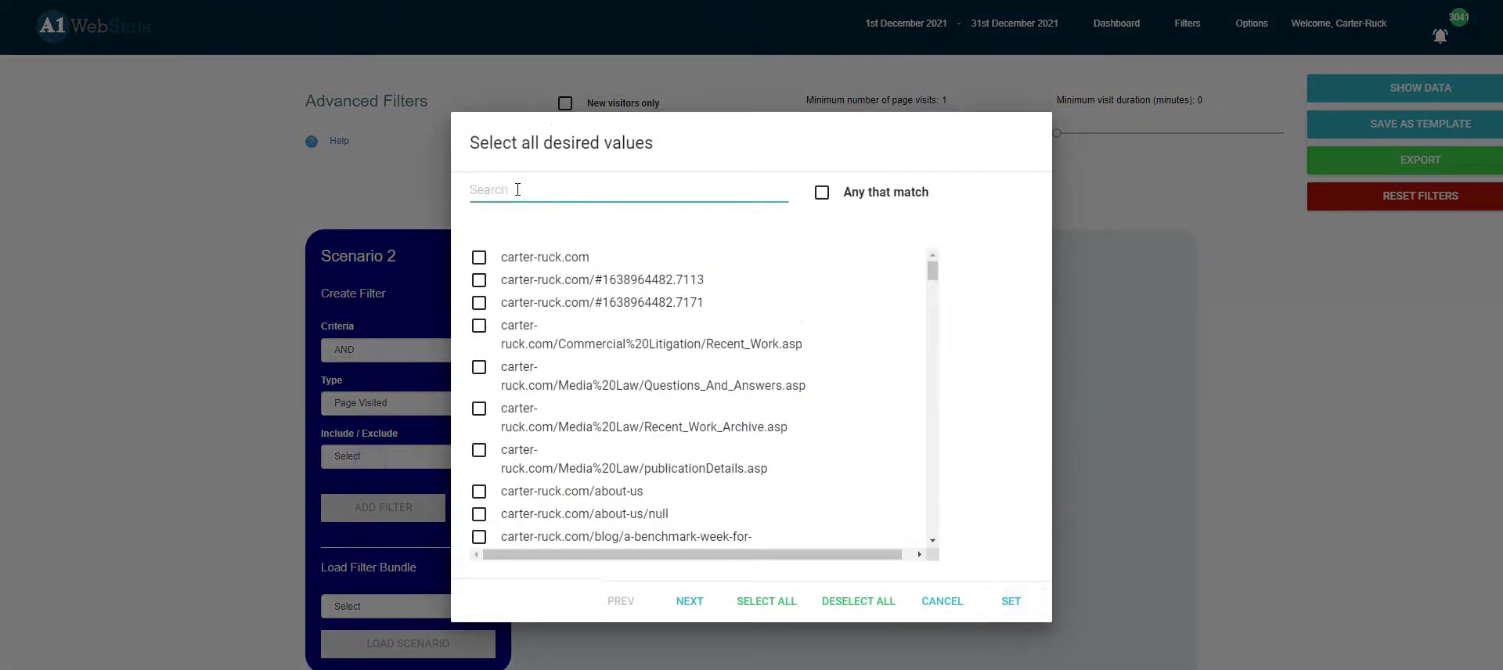
text(lawyers)
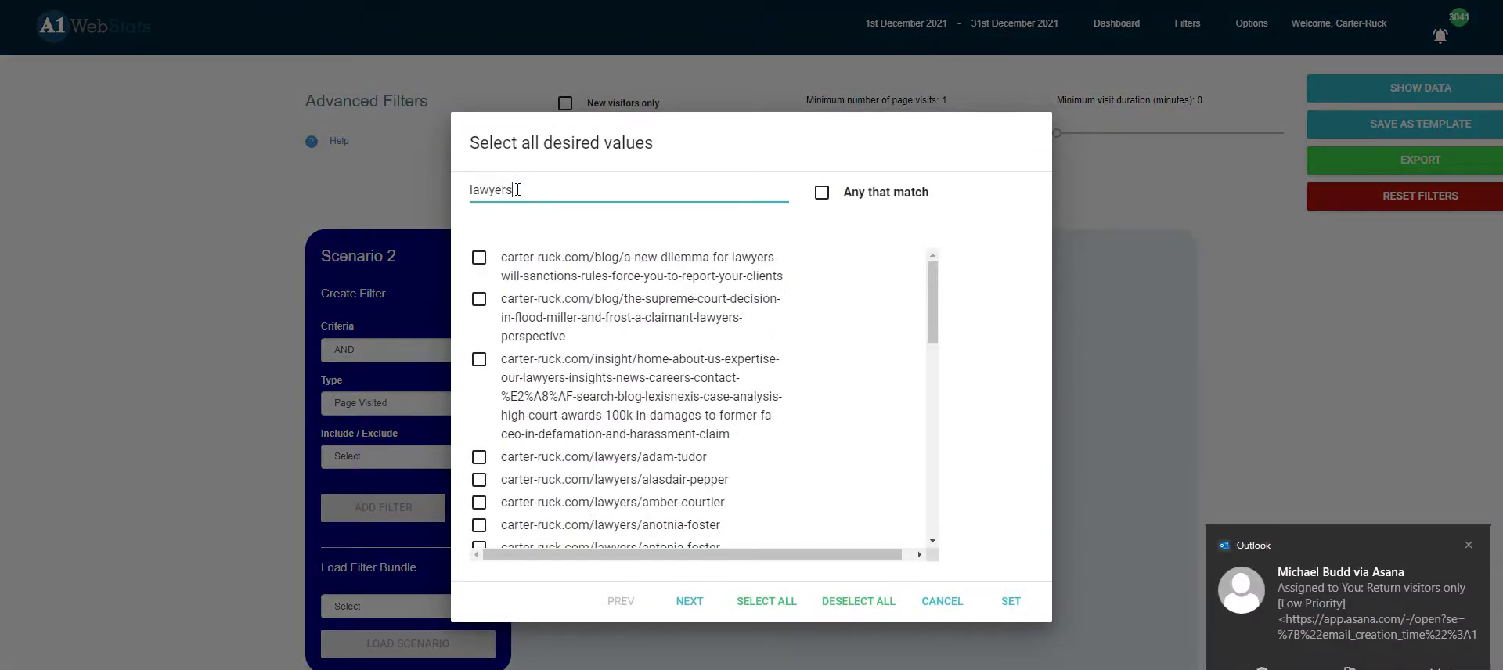
text(/)
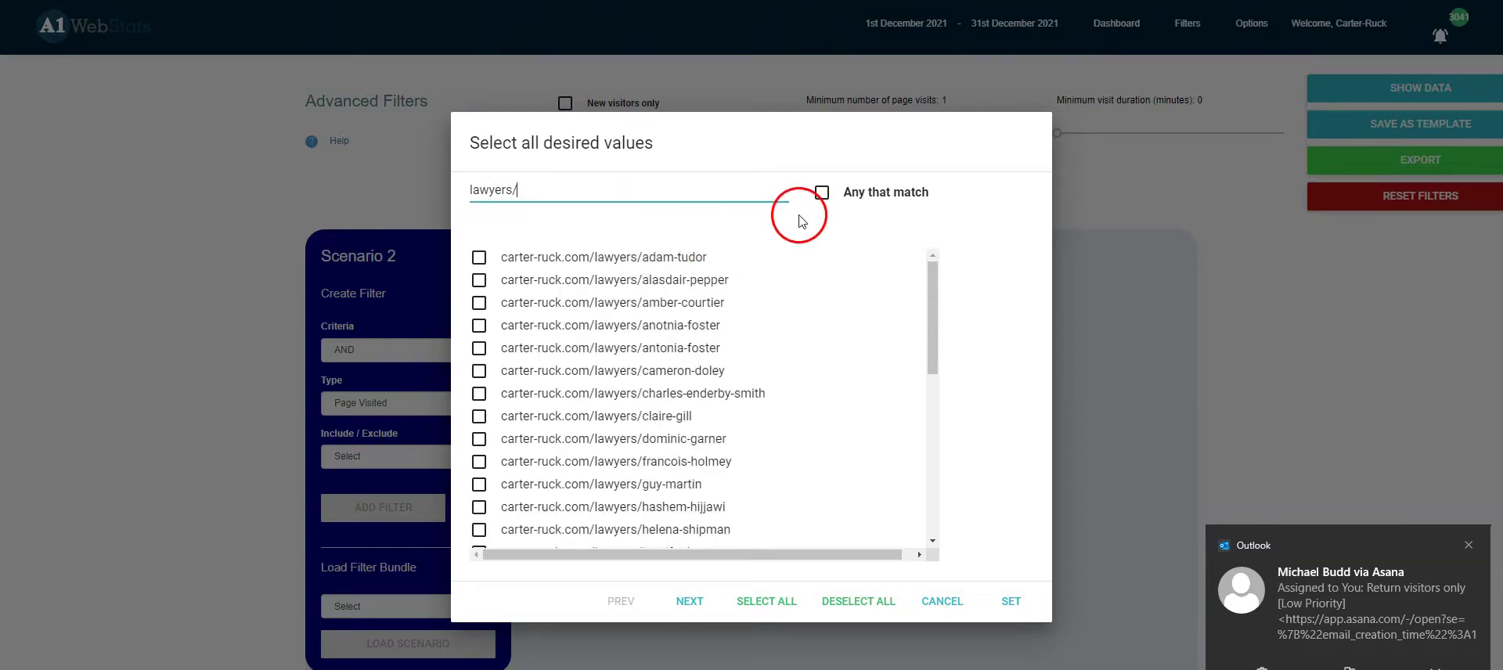
click(1468, 545)
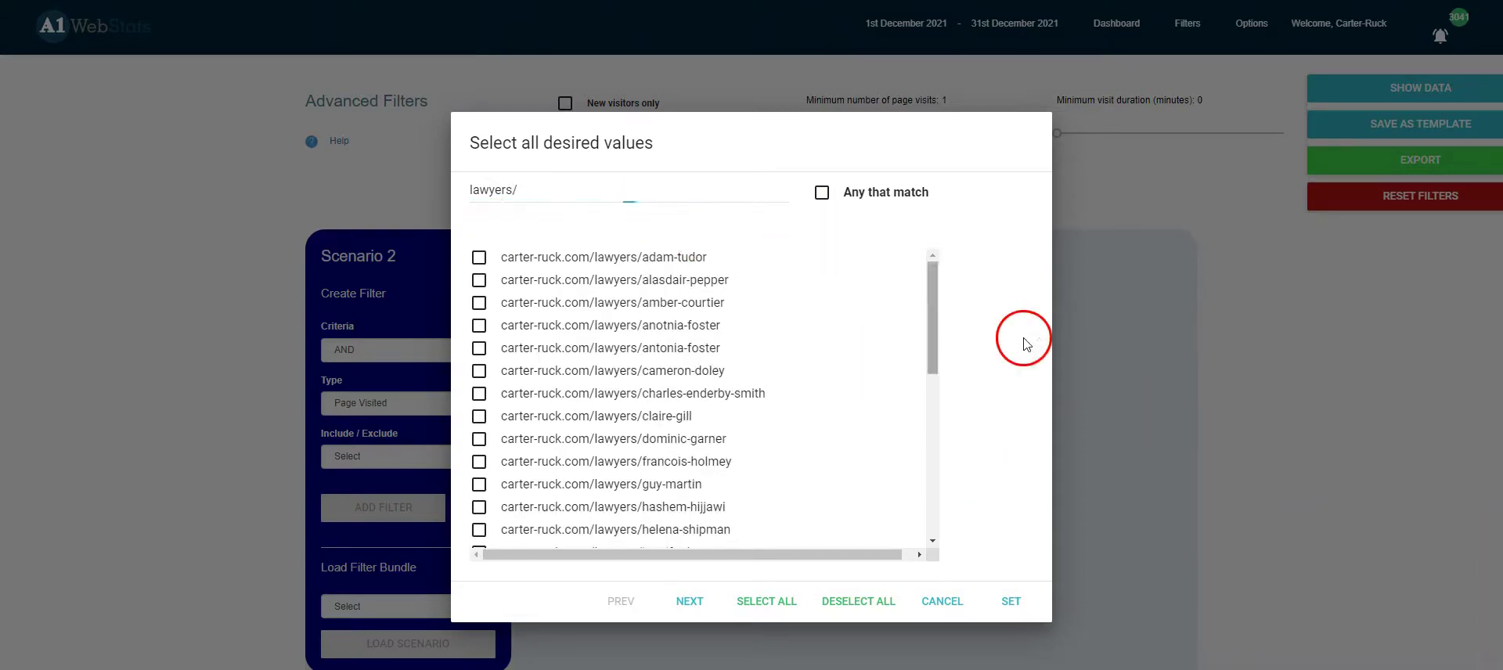
click(821, 192)
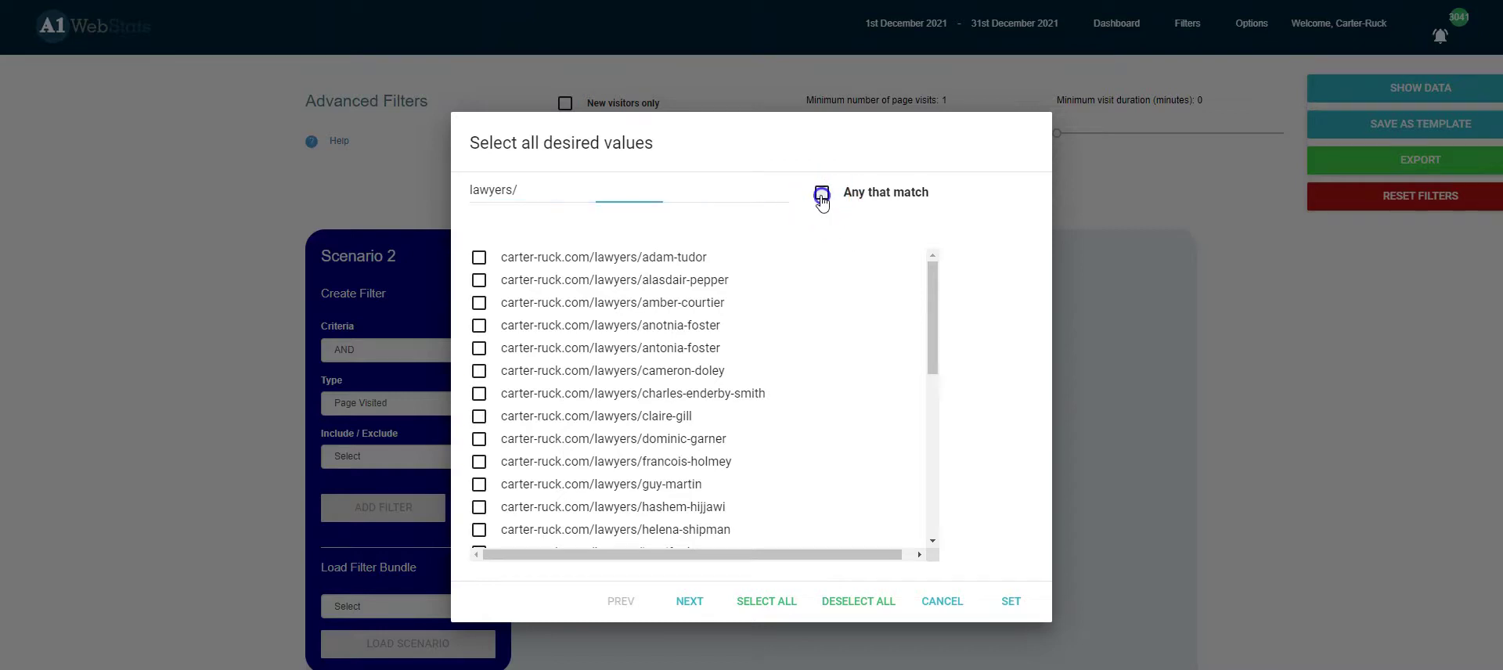
click(1010, 601)
click(395, 458)
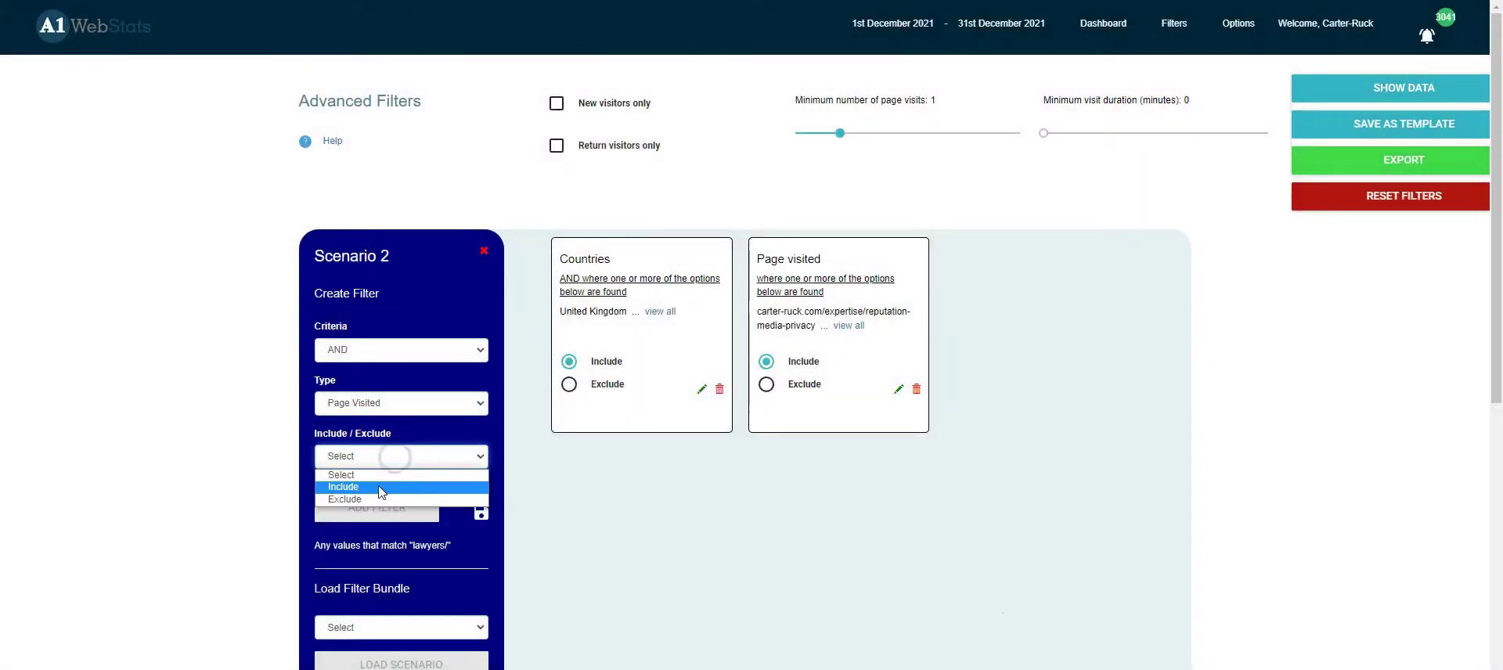
click(382, 483)
click(384, 504)
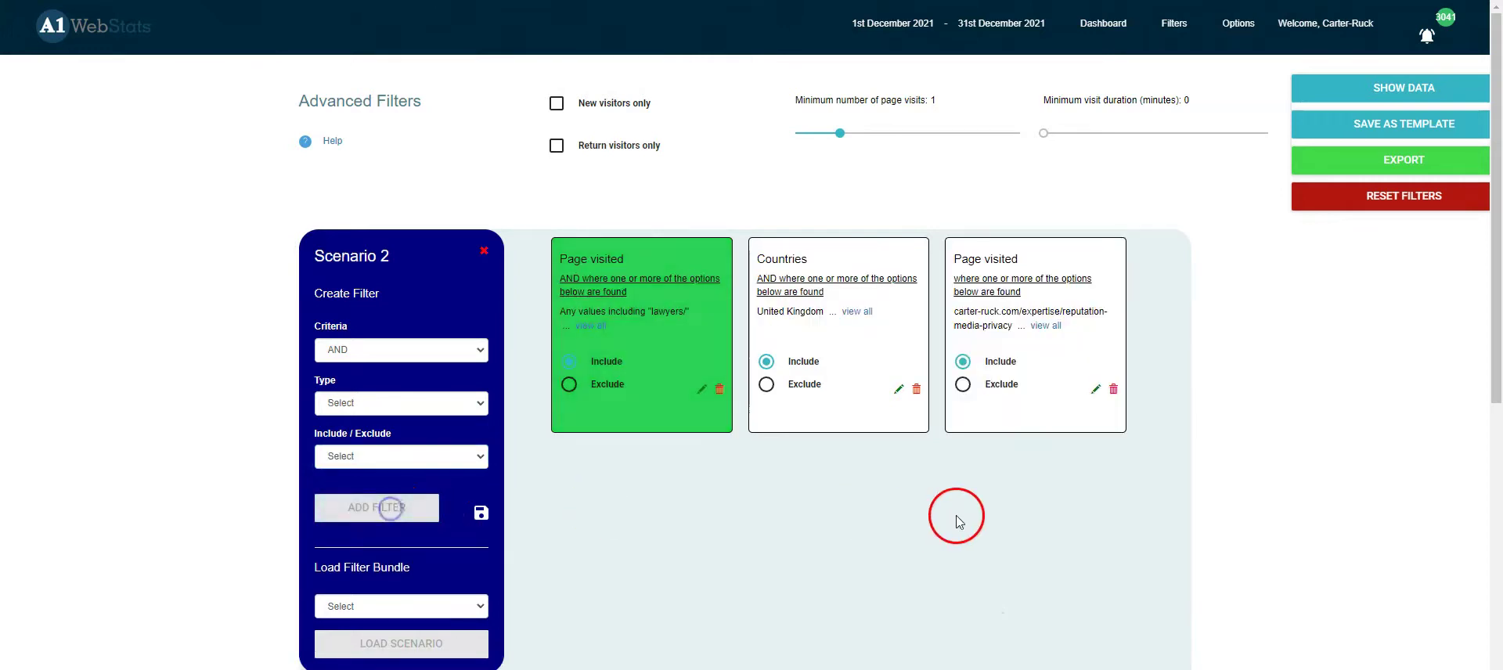
Show the data, listing 6 UK visitors who also reached lawyers pages
click(1404, 90)
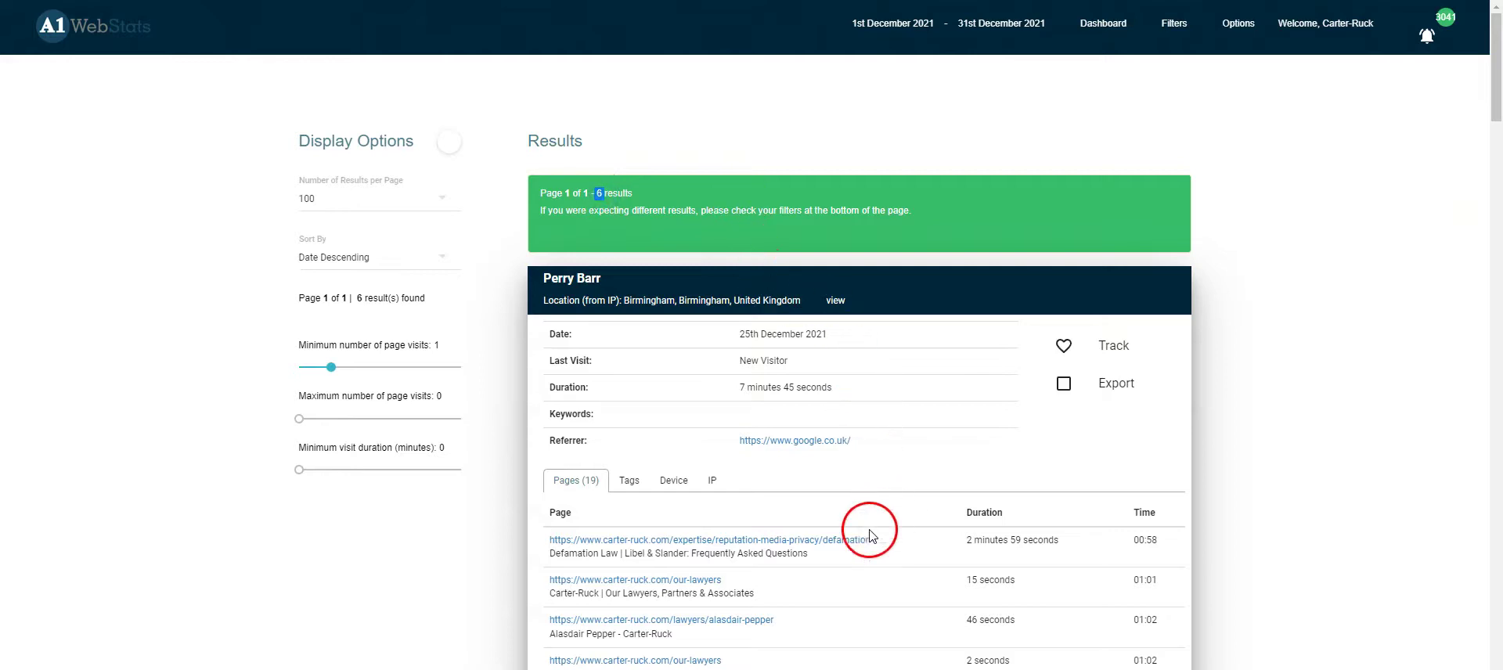
scroll(899, 420, down, 2)
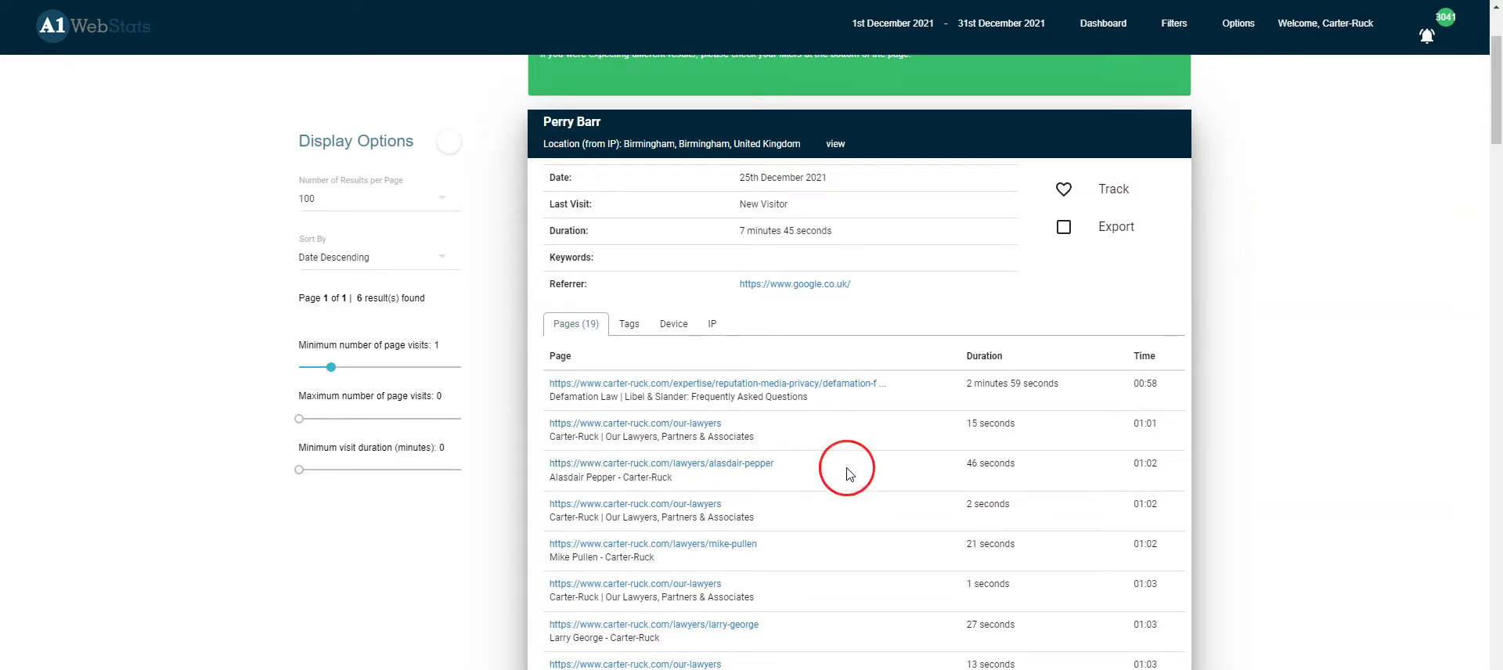
triple_click(619, 129)
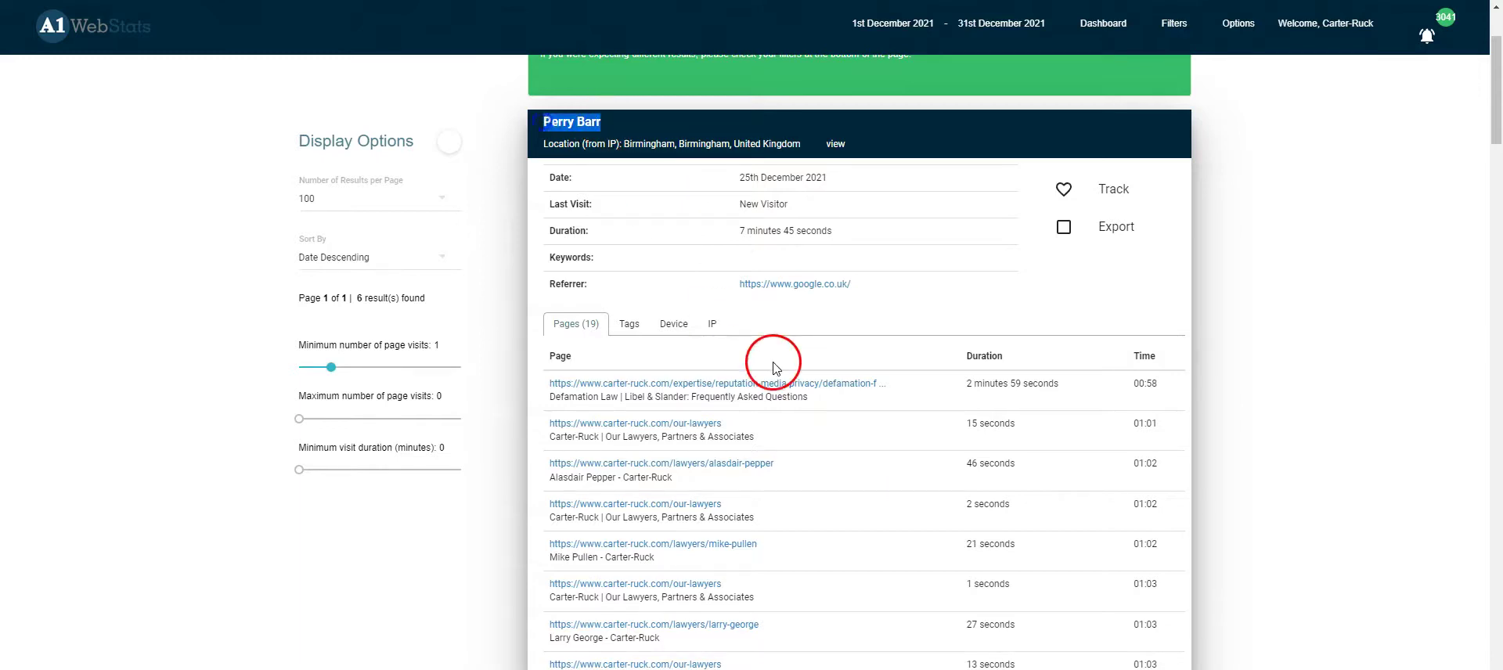
Inspect the first visitor's IP details and 19 visited pages, then scroll the results
click(711, 323)
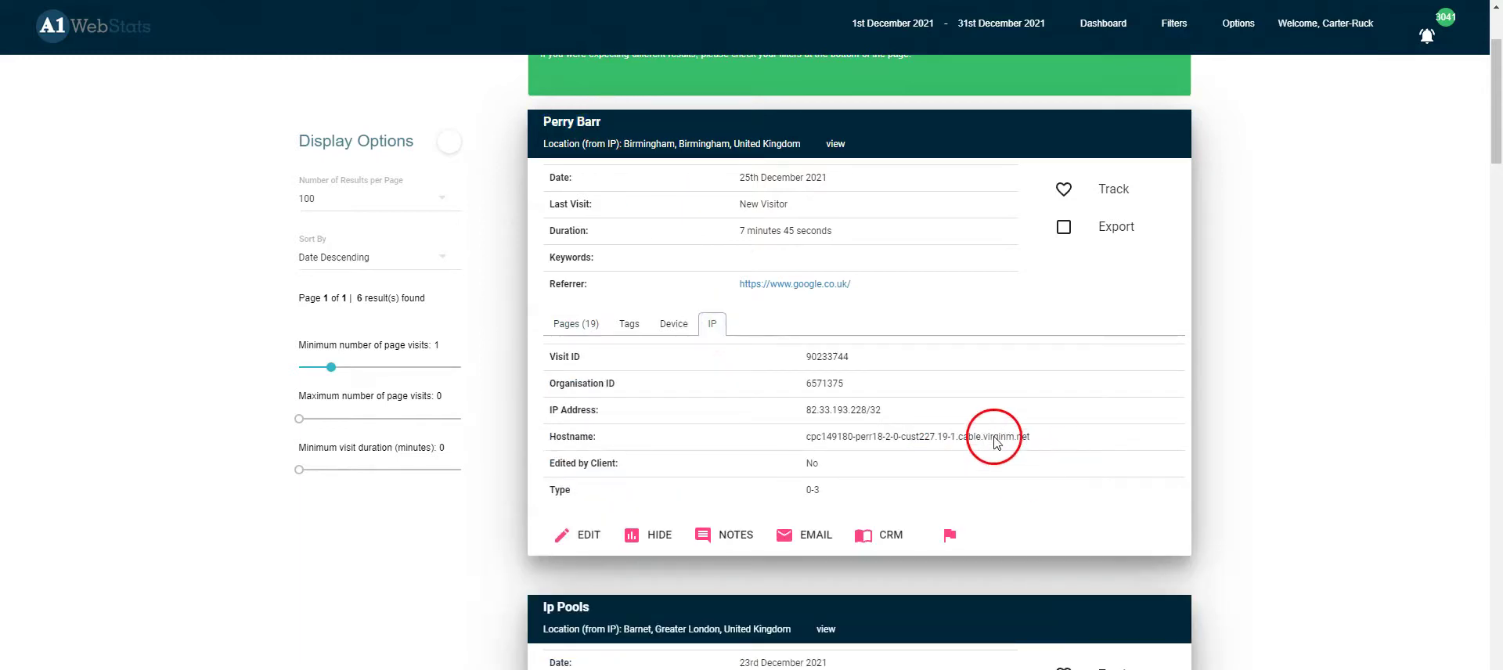
click(575, 324)
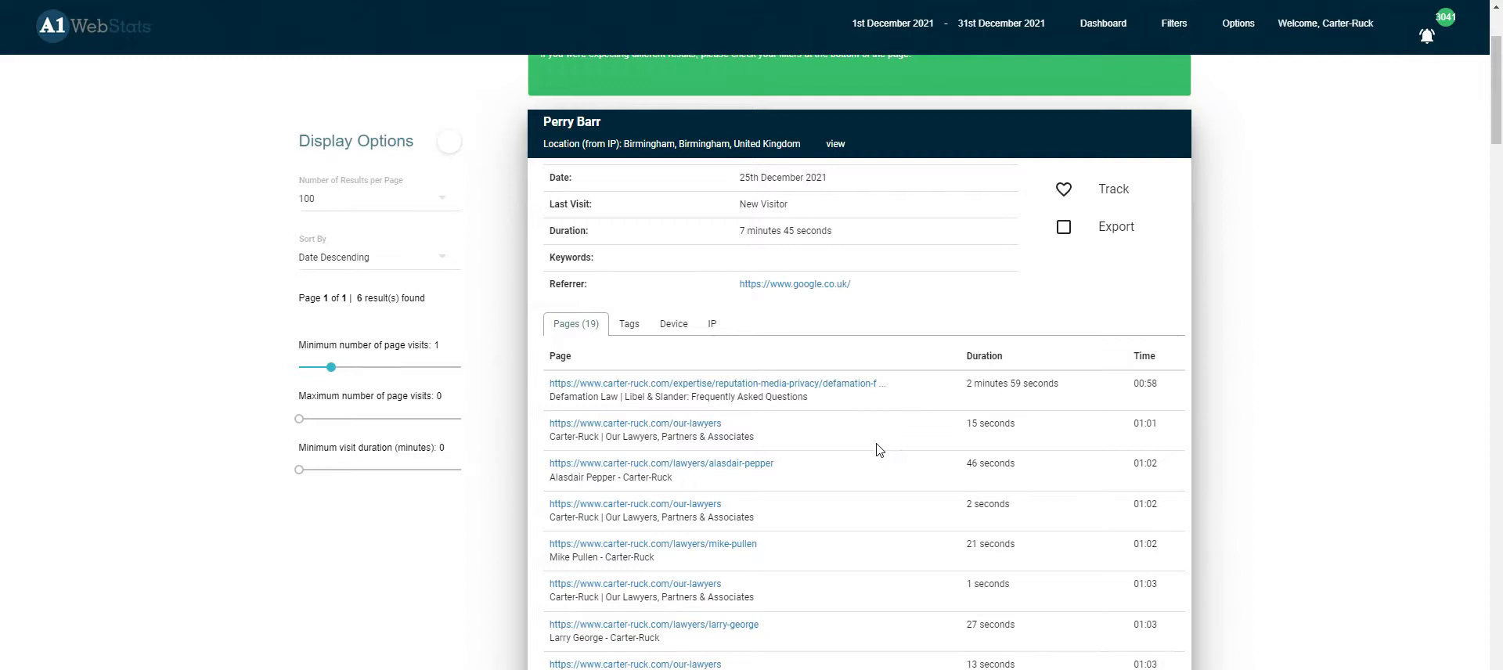
scroll(878, 446, up, 1)
scroll(878, 450, down, 15)
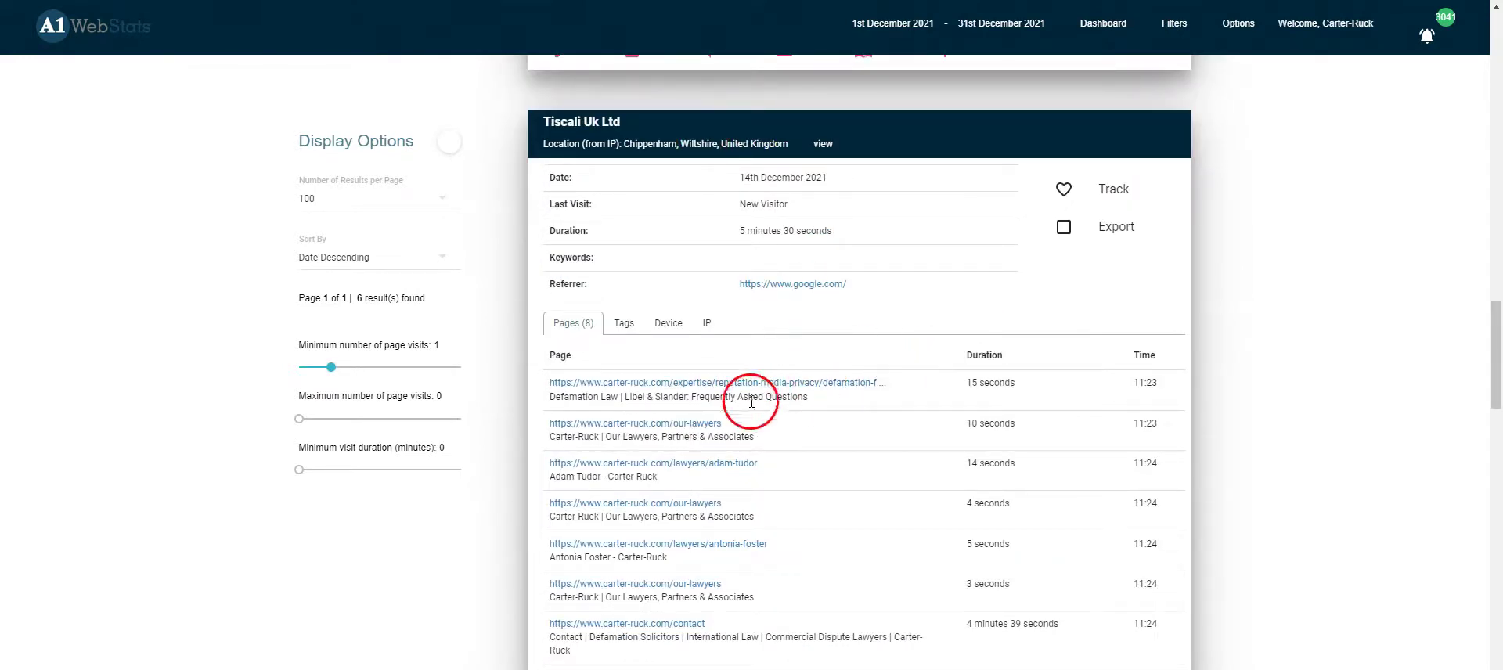
scroll(751, 401, down, 10)
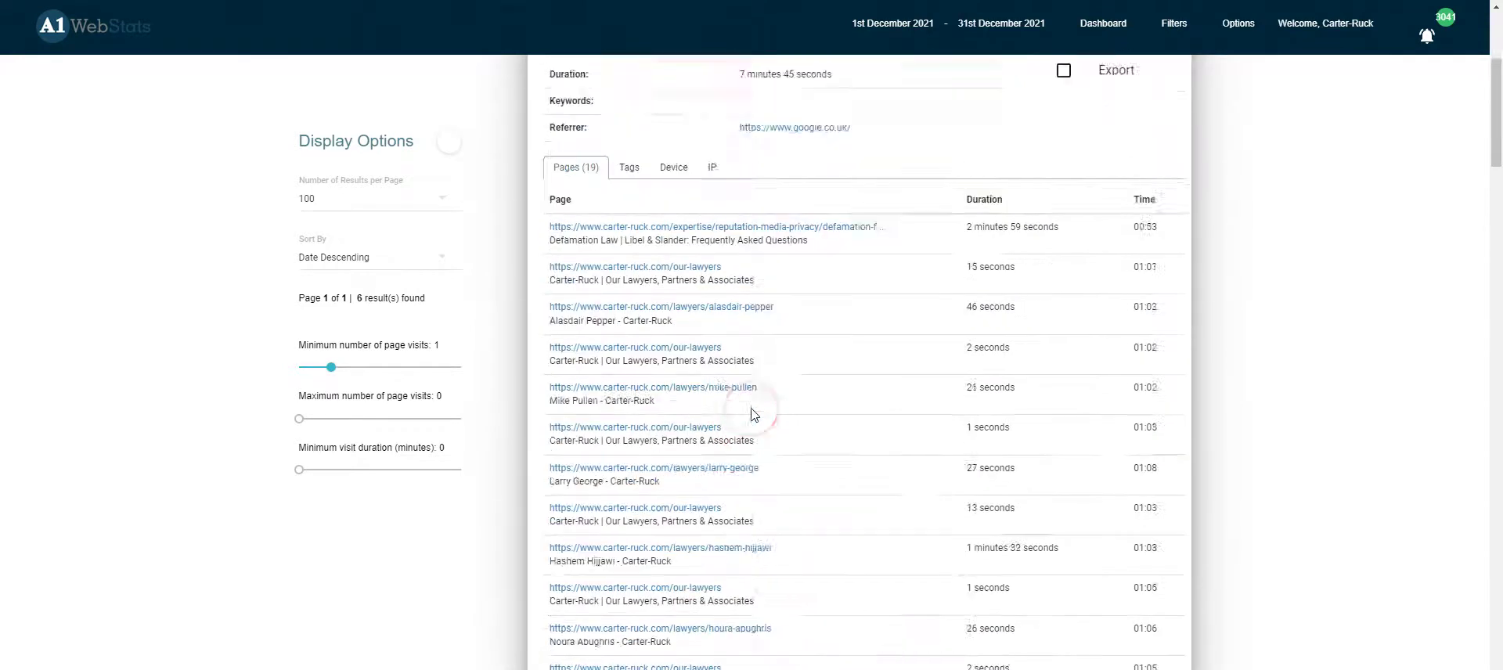
scroll(751, 414, up, 4)
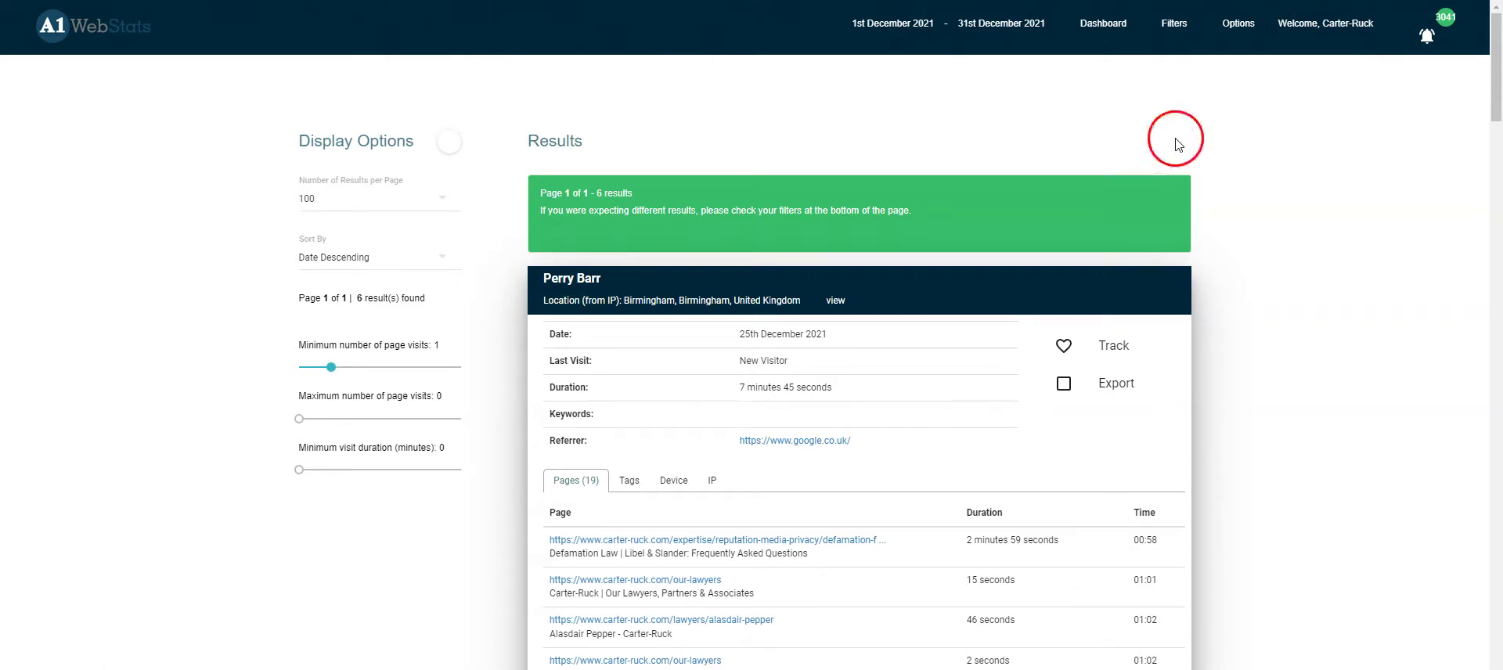
Switch the lawyers/ page filter to Exclude and rerun, giving 584 visitors
click(1174, 24)
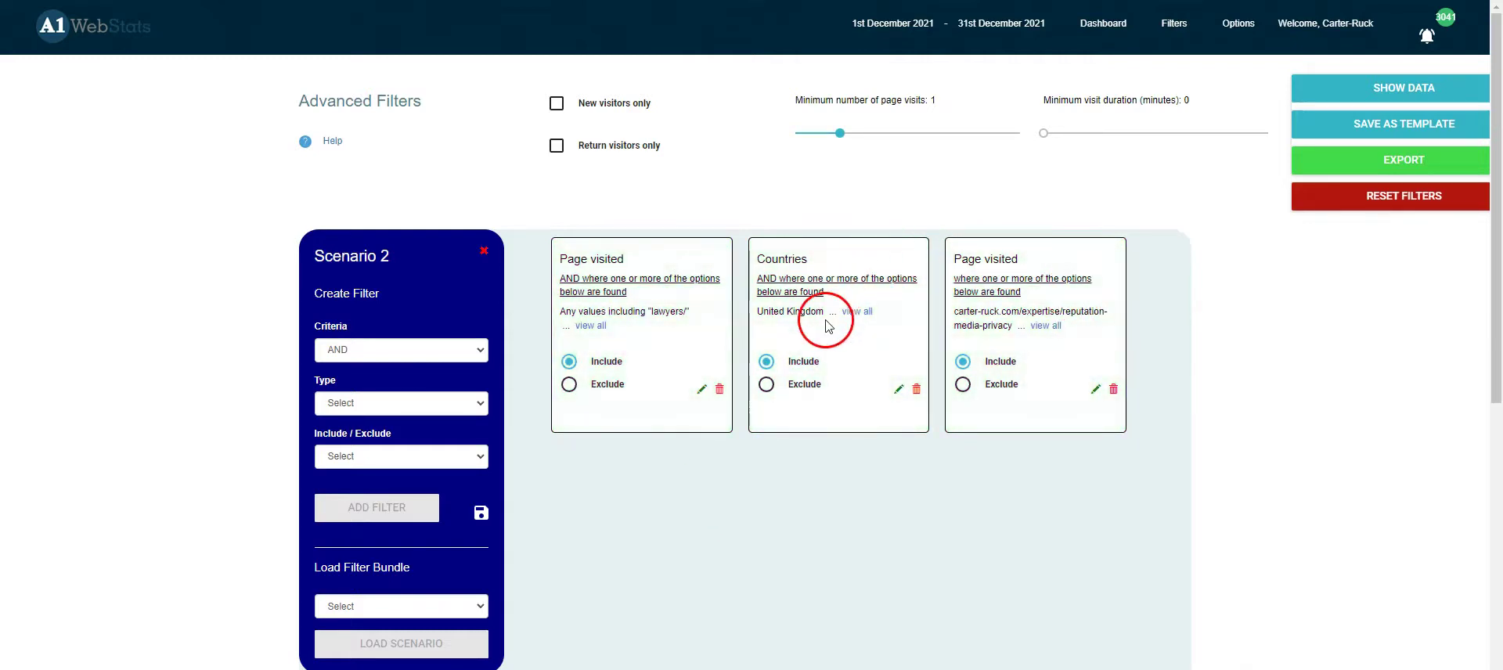
click(569, 384)
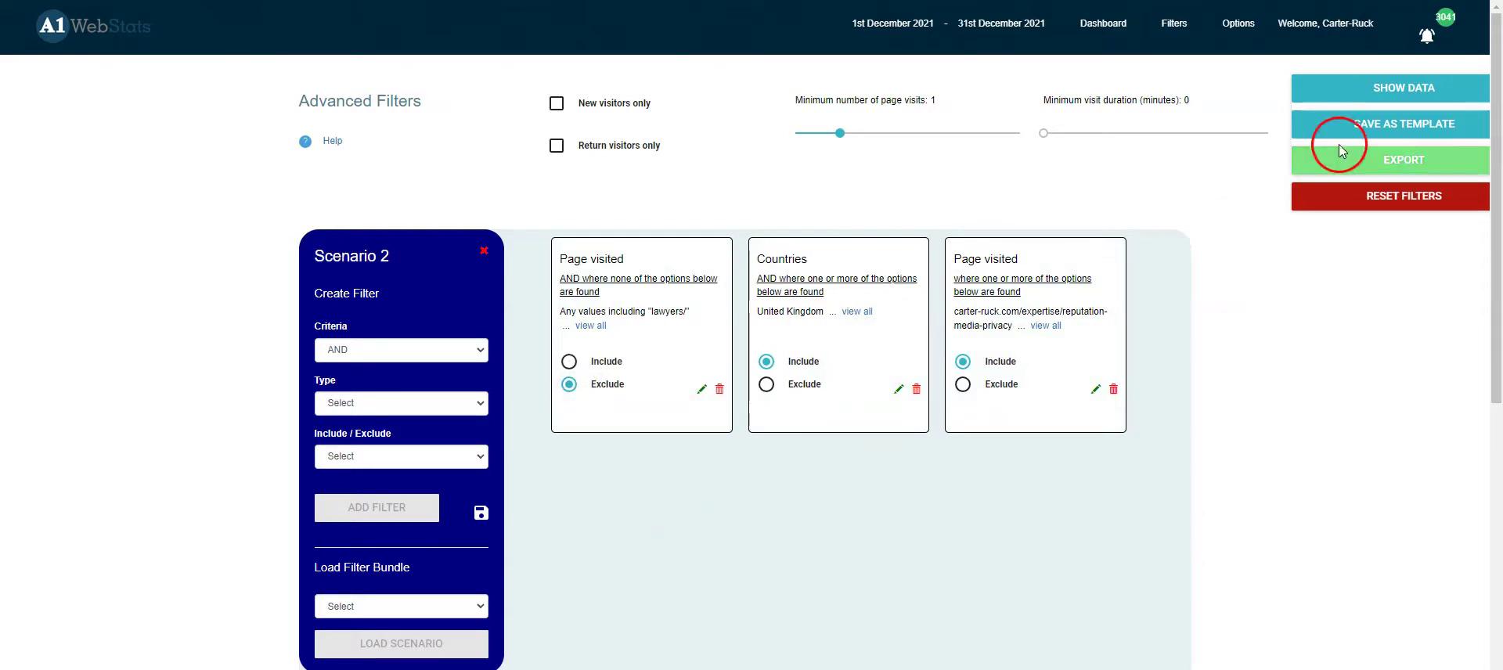
click(1402, 90)
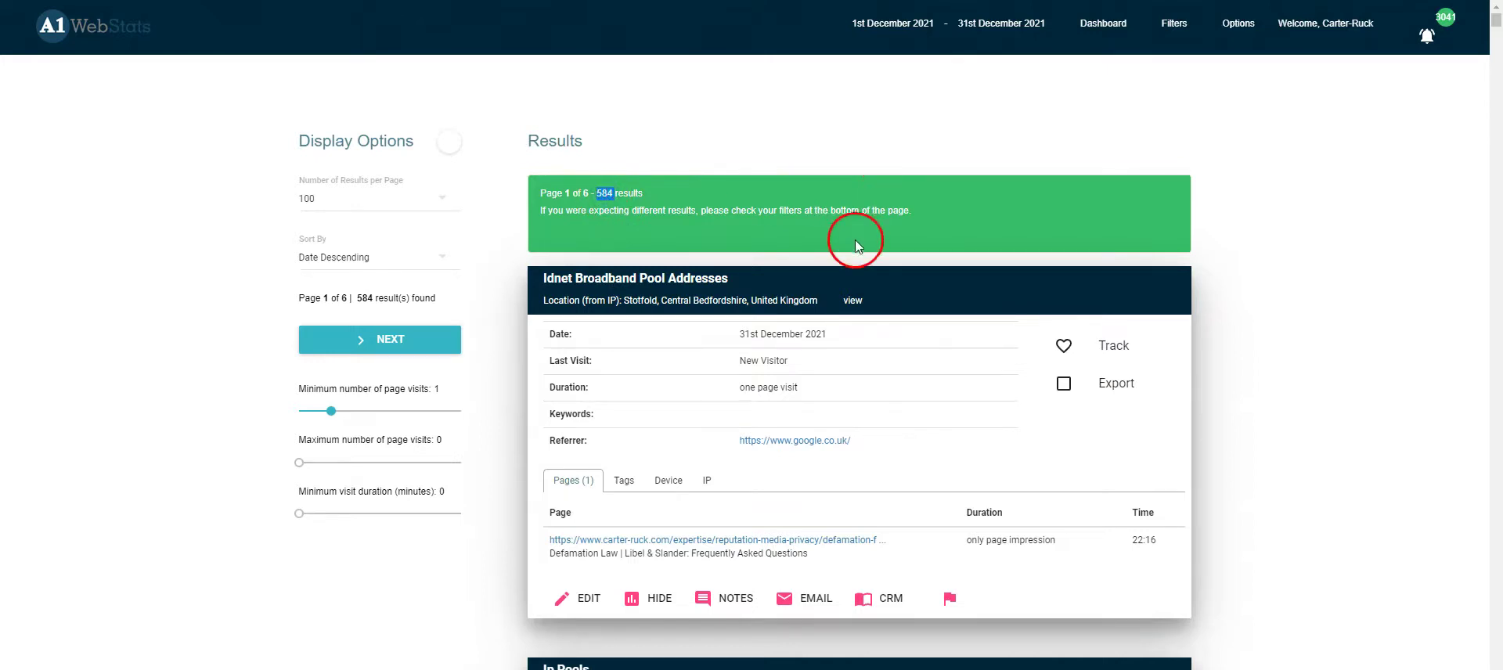
scroll(842, 196, down, 3)
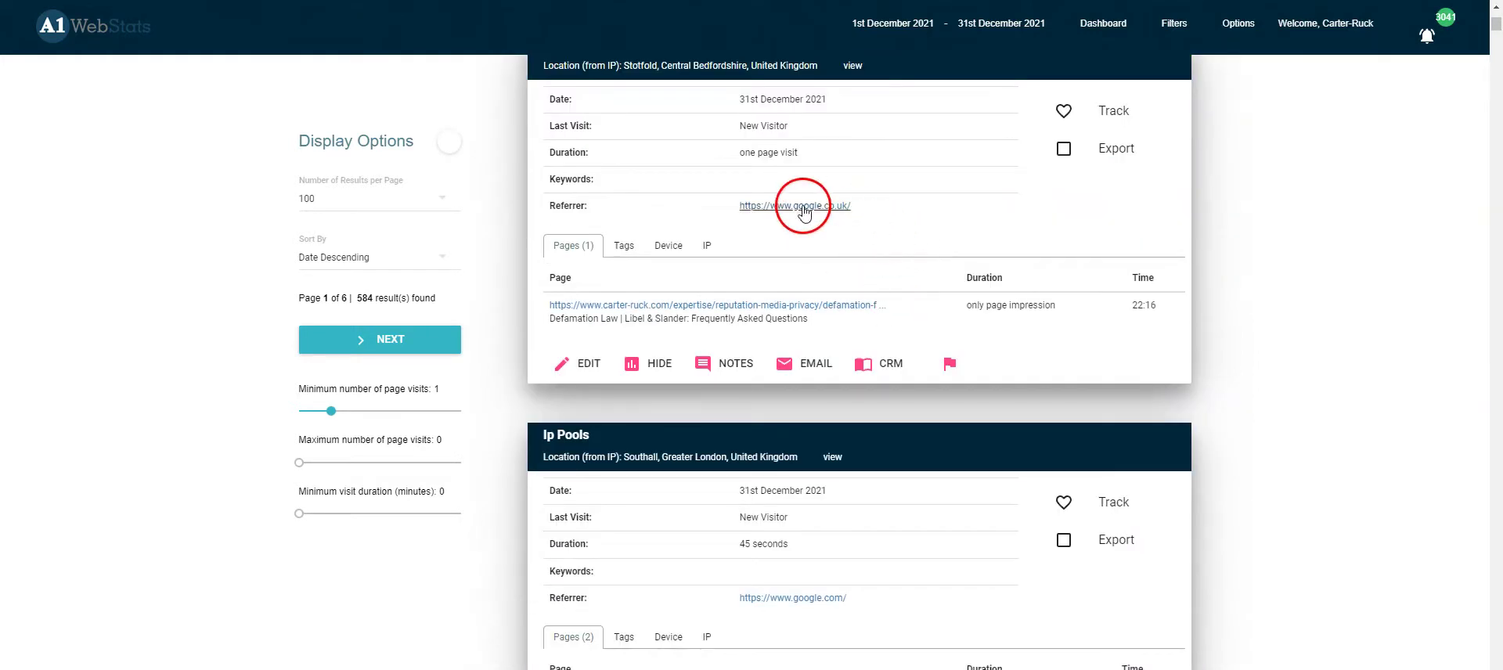
scroll(810, 325, down, 4)
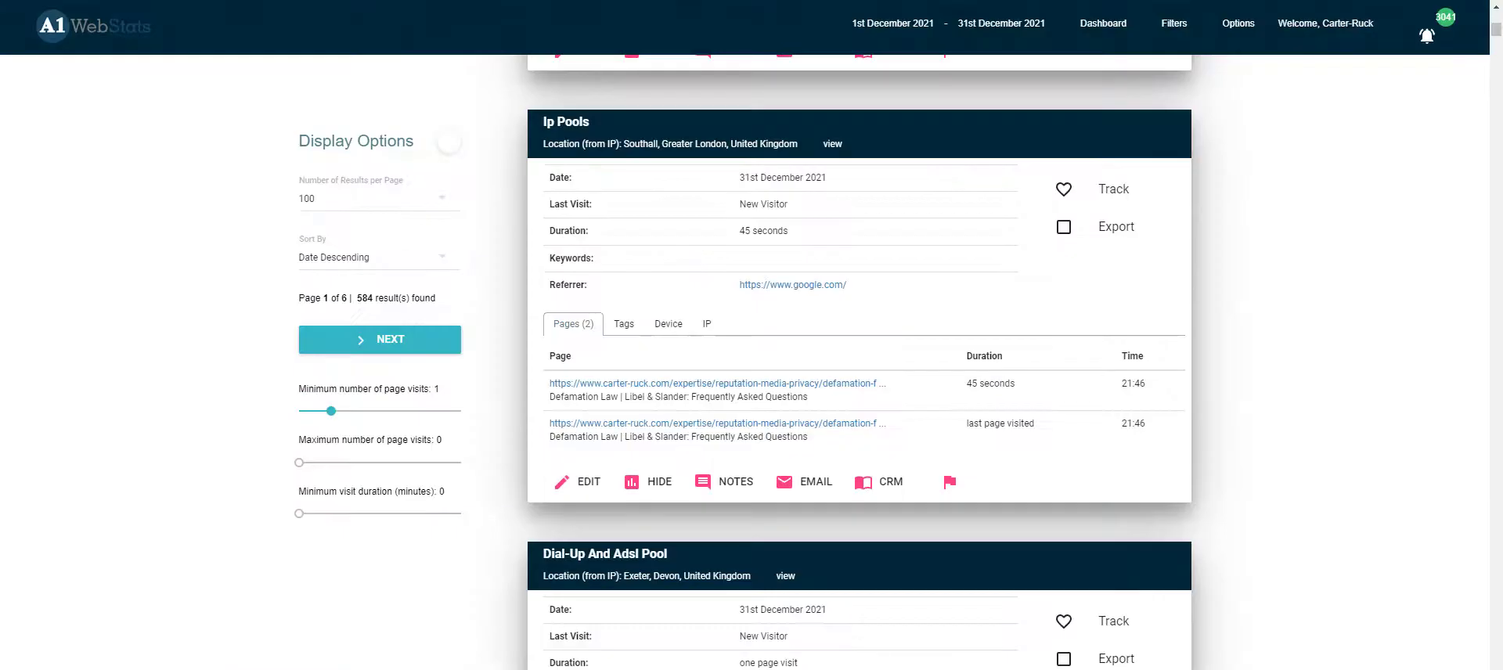
scroll(758, 196, up, 3)
scroll(757, 205, down, 5)
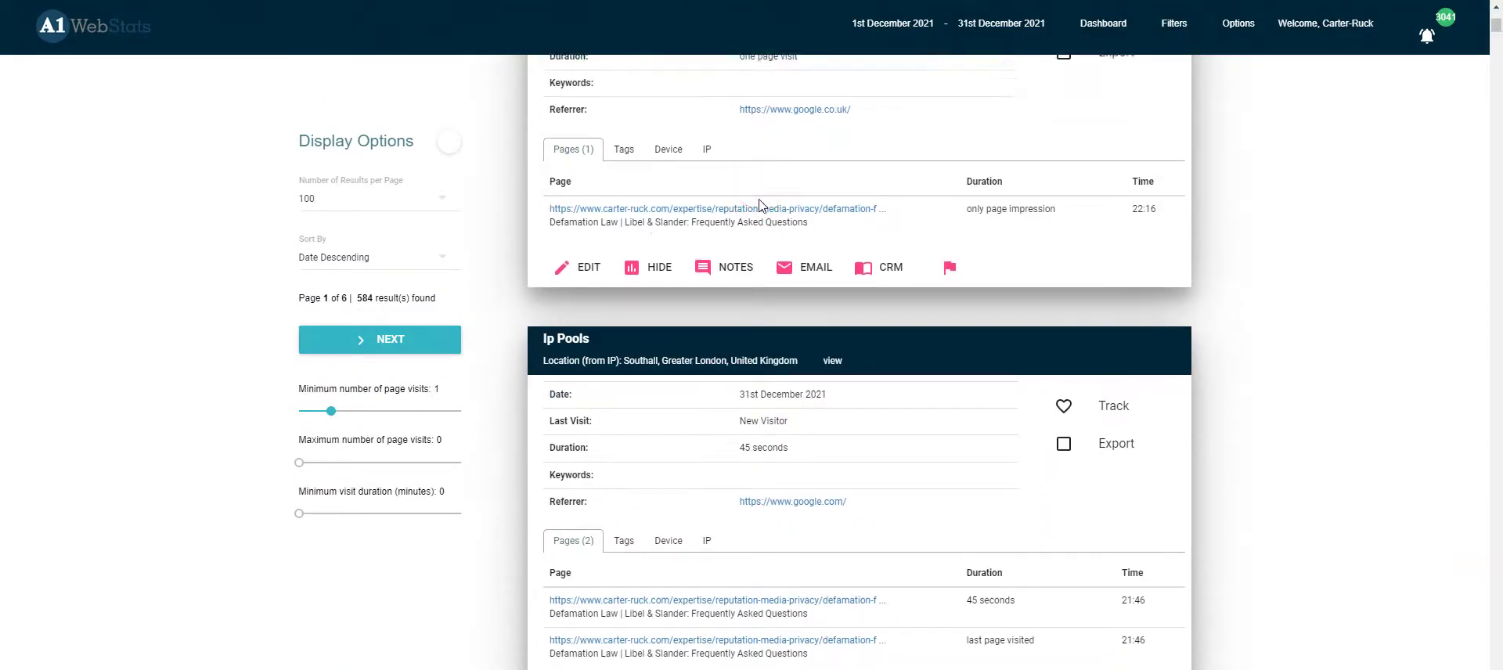
scroll(758, 211, down, 2)
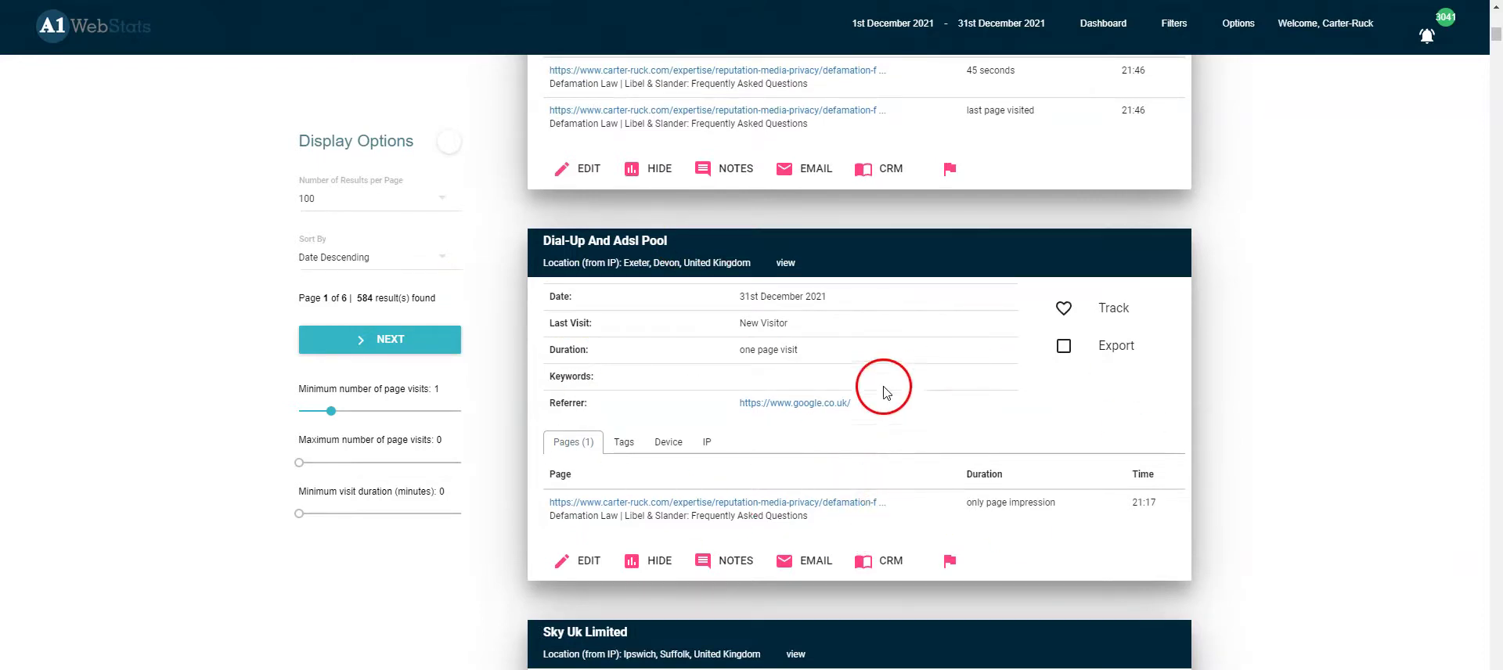
scroll(996, 510, down, 6)
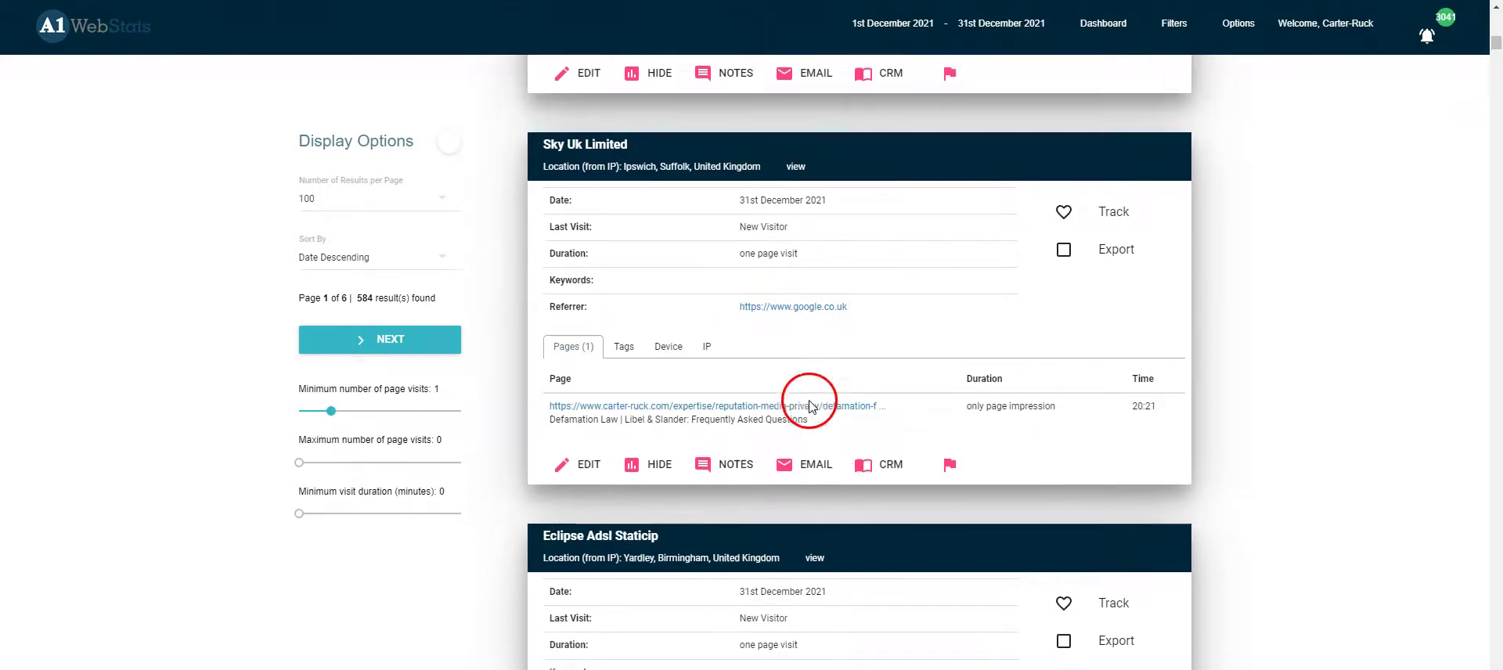
scroll(811, 406, down, 4)
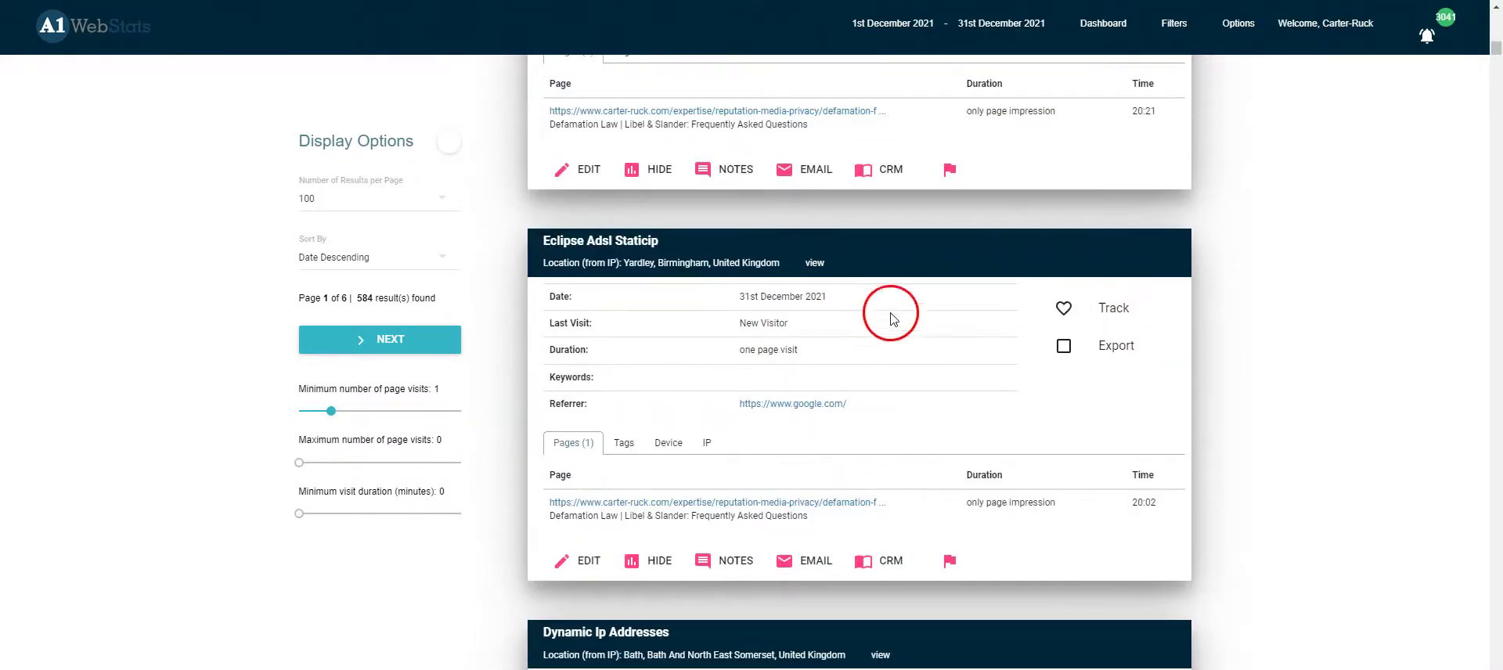
scroll(908, 446, down, 5)
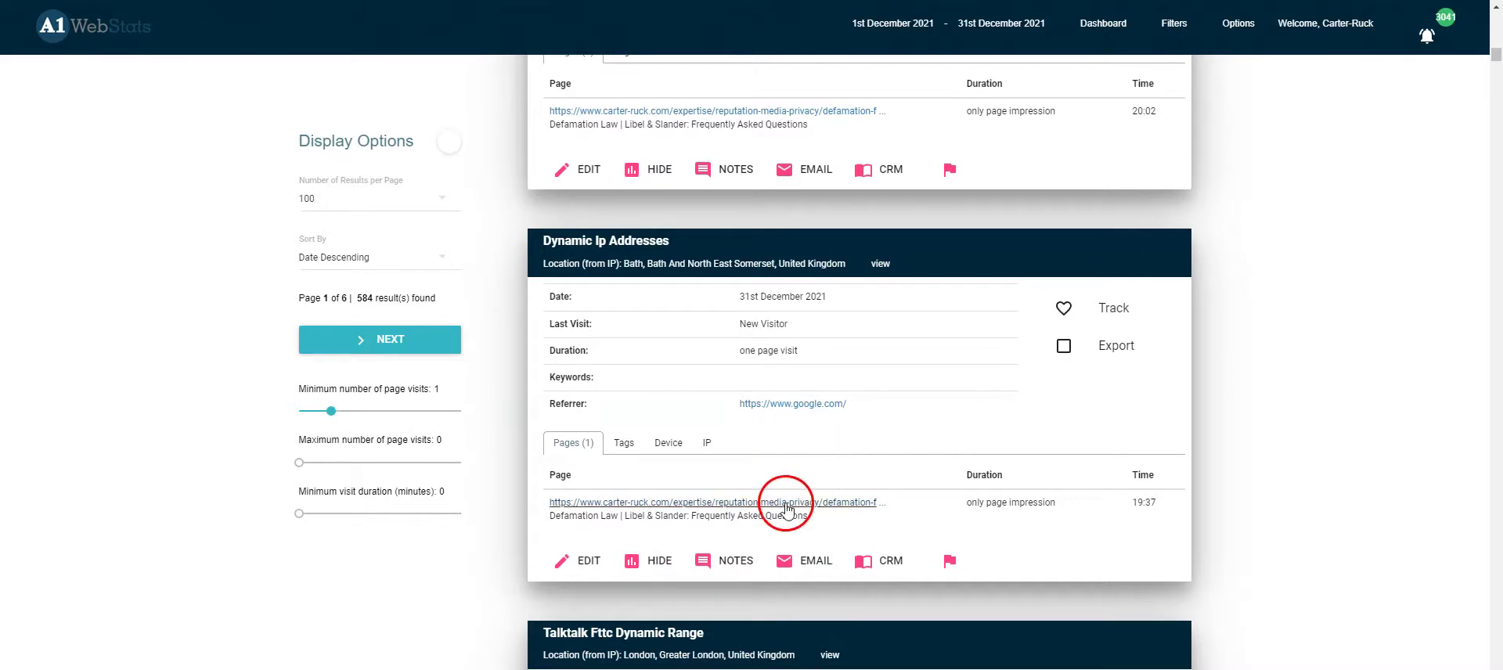
scroll(1000, 374, down, 4)
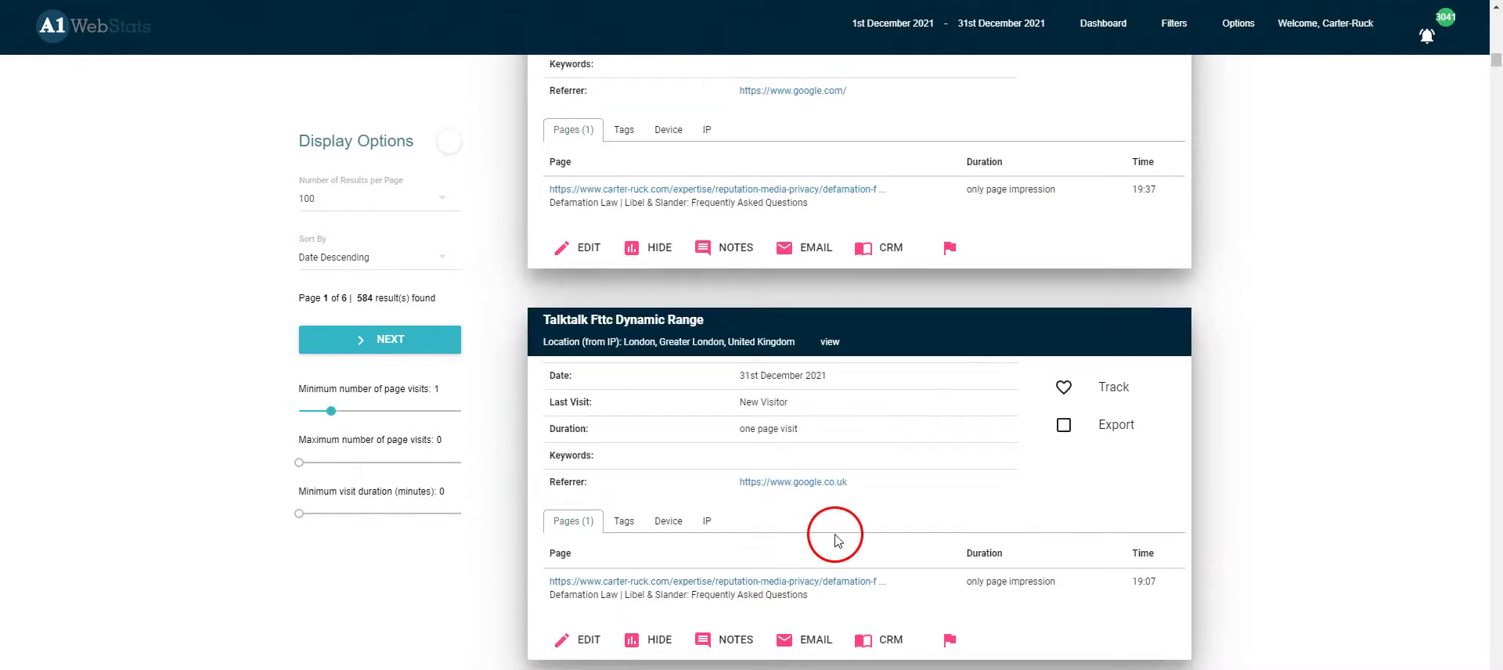
scroll(845, 516, up, 15)
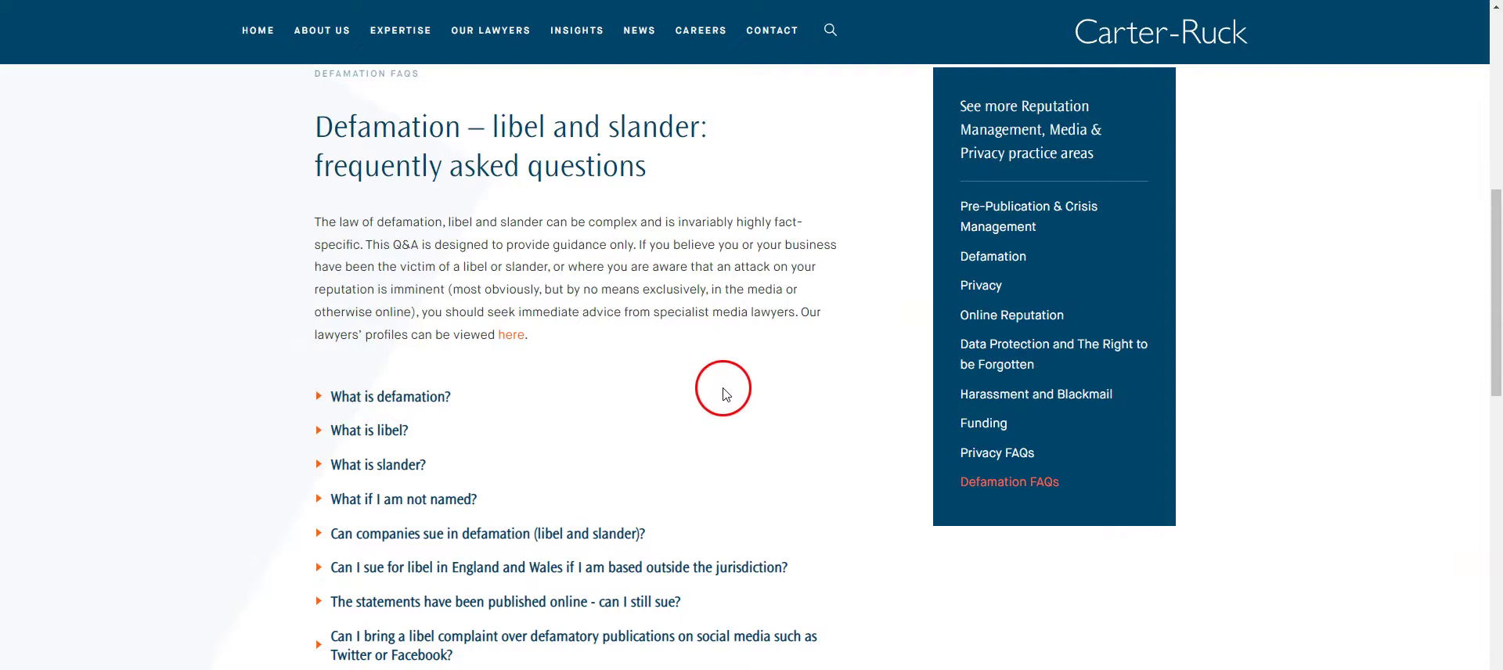
scroll(720, 389, down, 3)
click(393, 205)
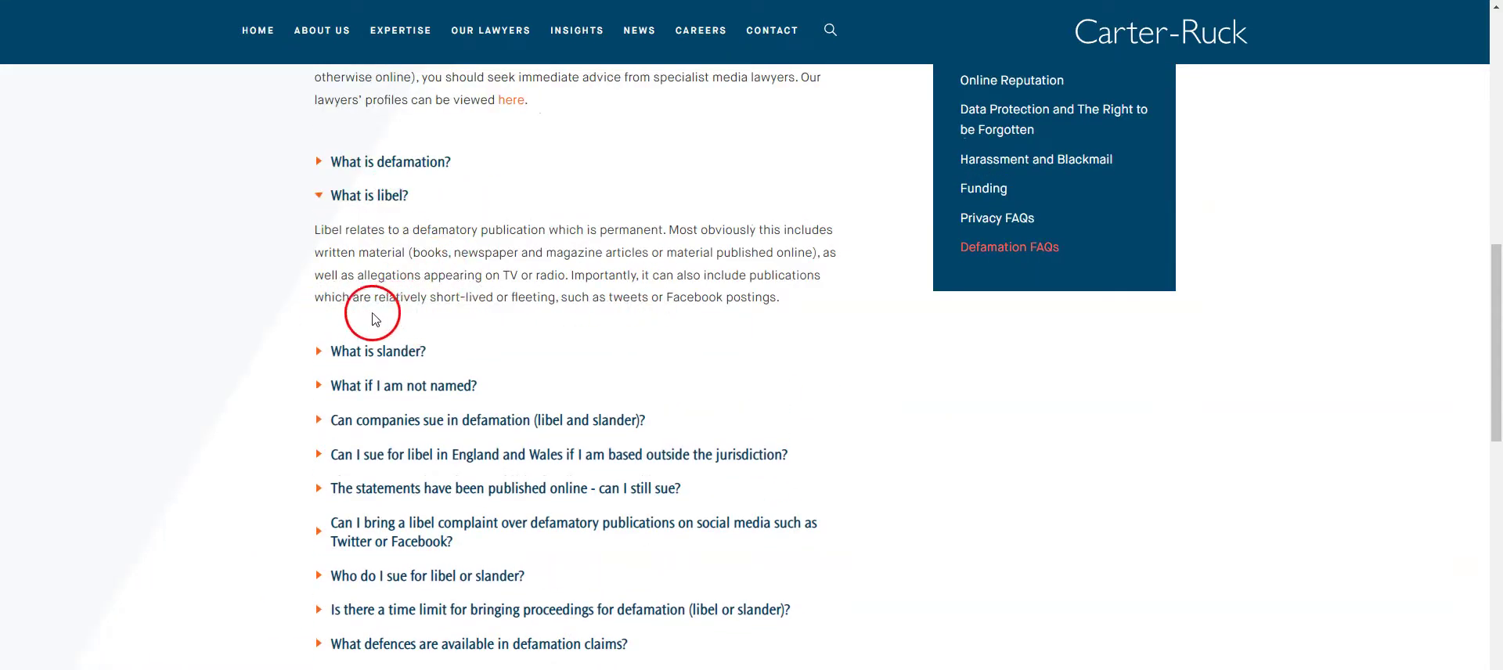
click(381, 199)
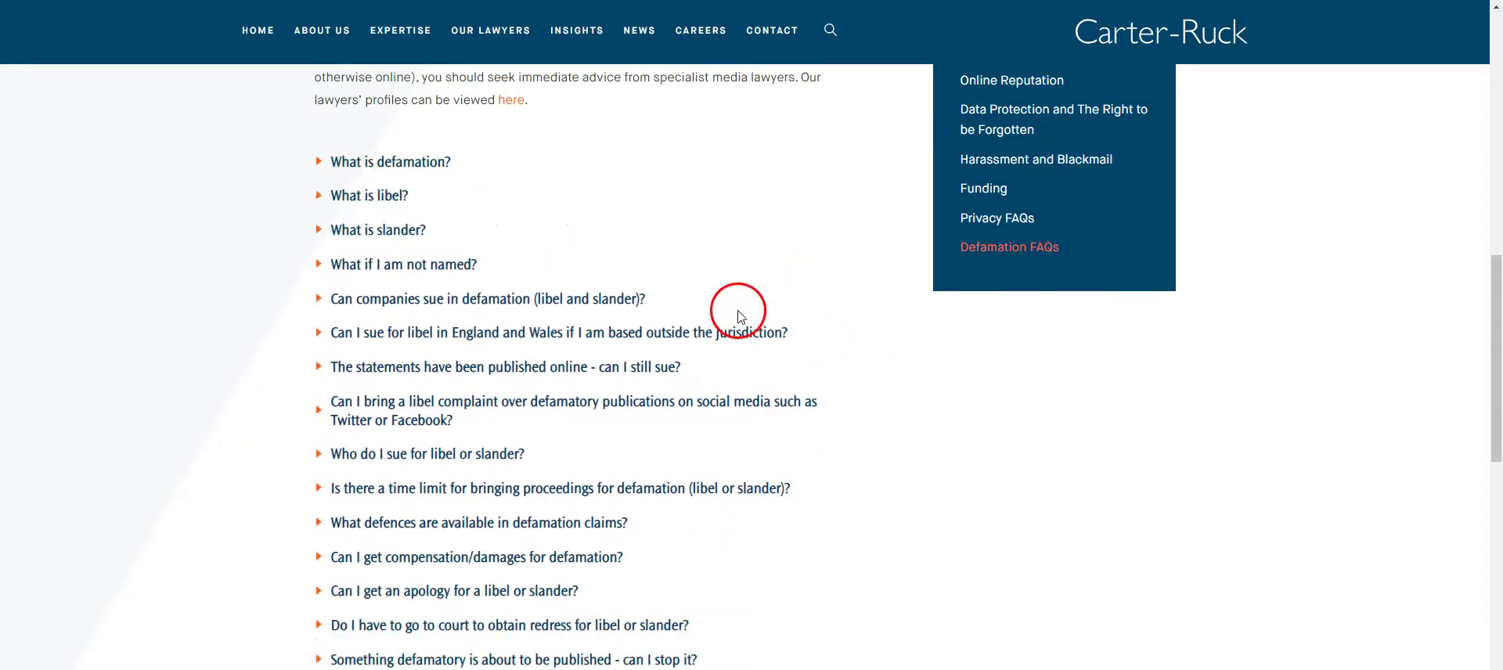
scroll(744, 274, down, 2)
scroll(744, 276, up, 6)
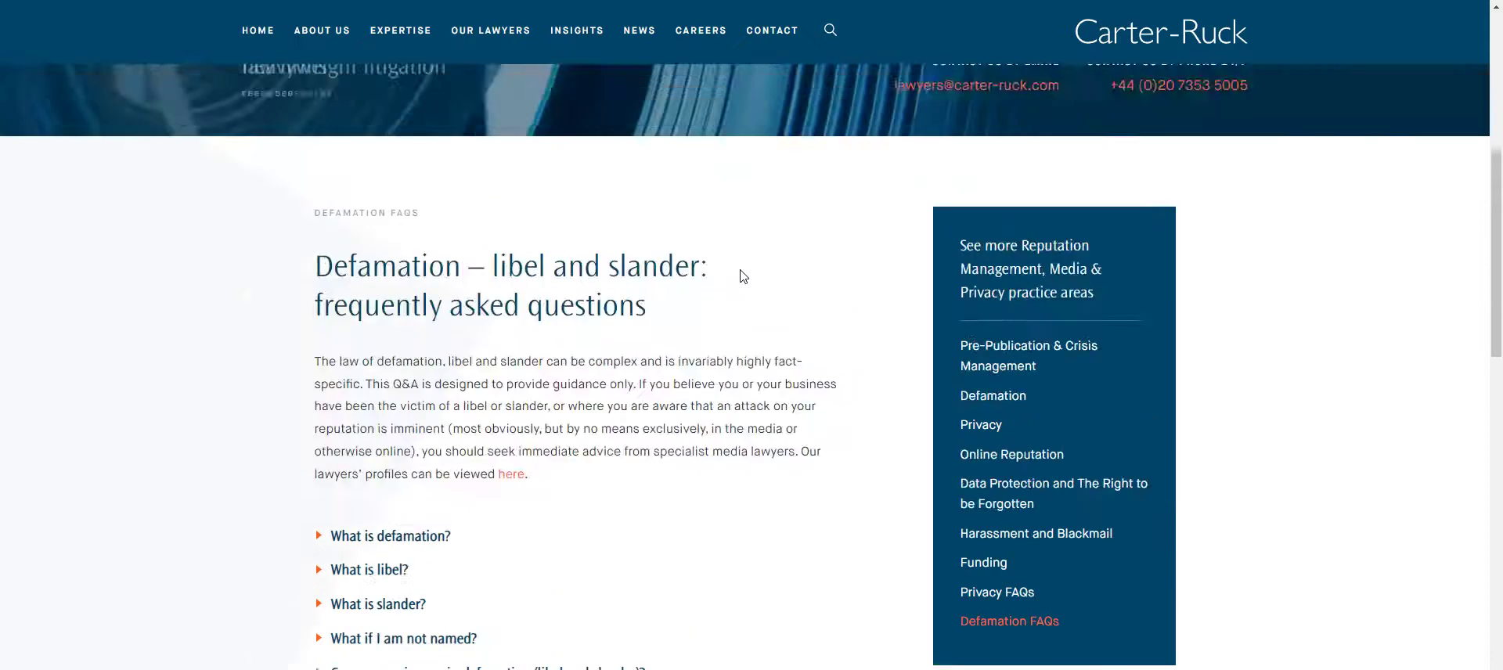
scroll(742, 275, up, 5)
scroll(678, 439, down, 5)
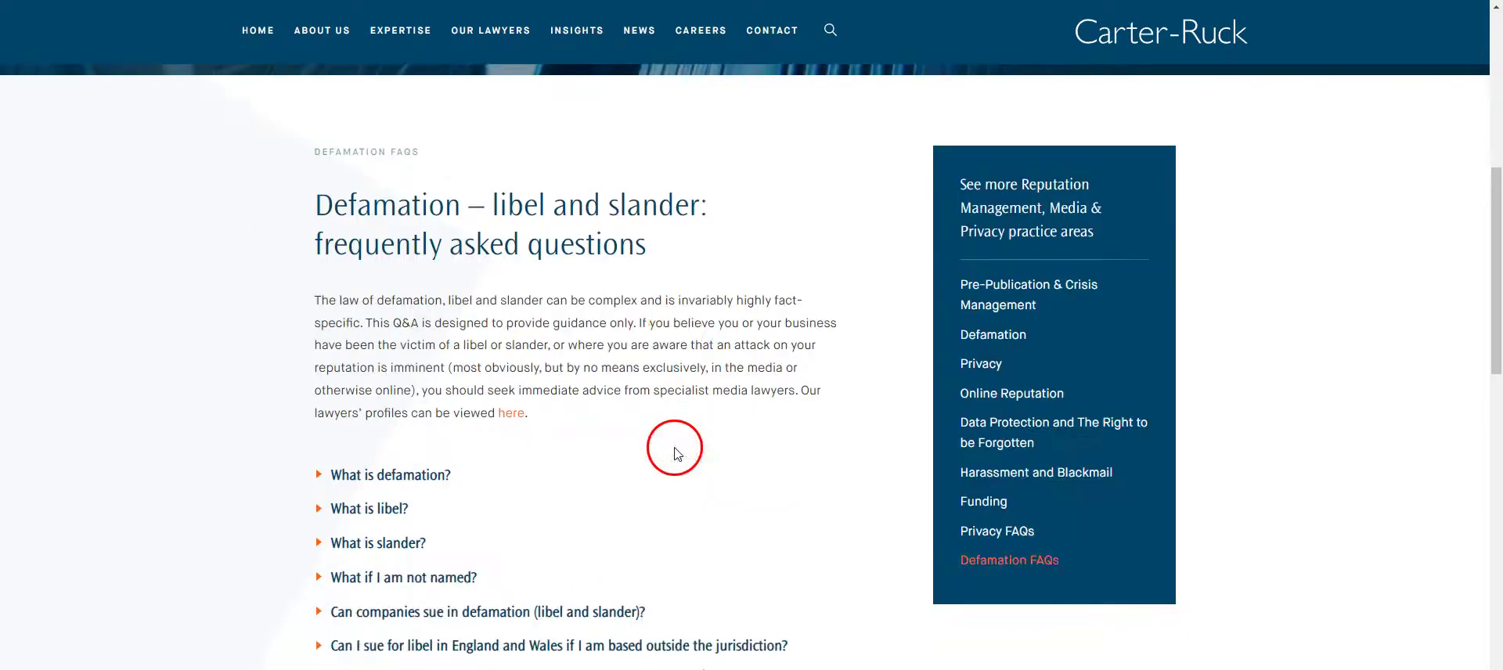